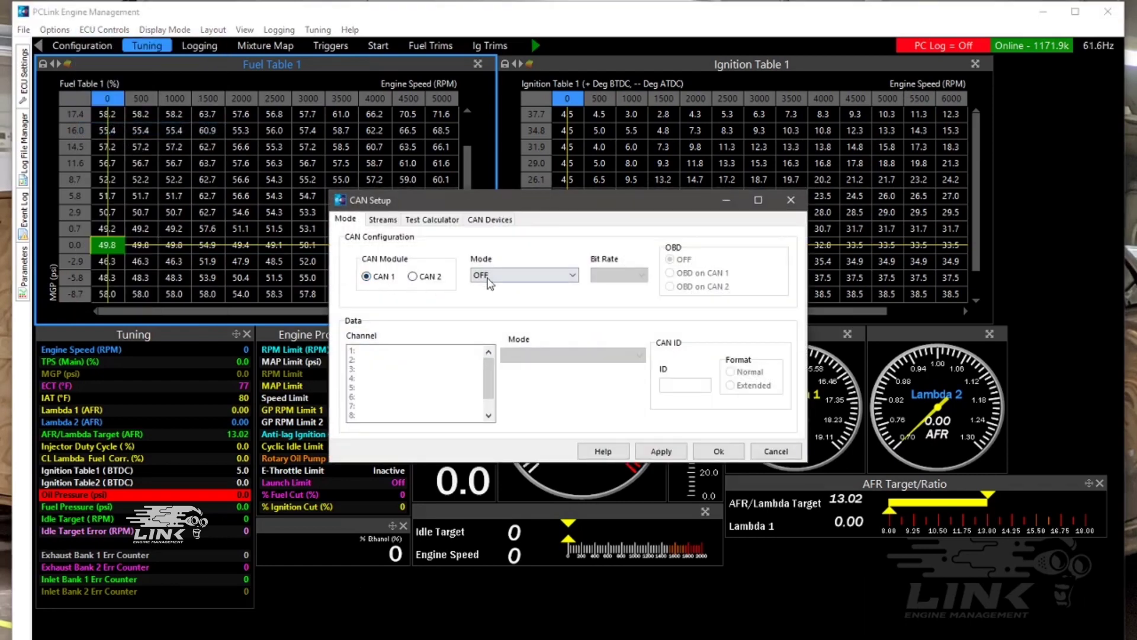
# - Set CAN 1 to User Defined mode and assign Transmit Link AIM MXS Strada Dash to data channel 1
pyautogui.click(521, 275)
pyautogui.click(504, 299)
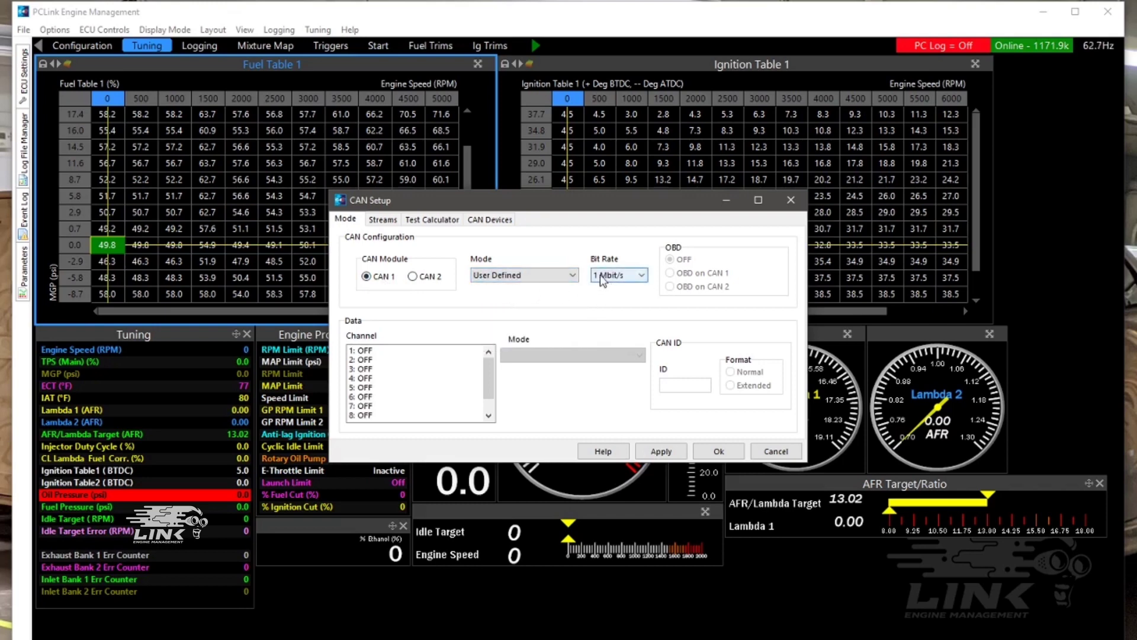
pyautogui.click(417, 354)
pyautogui.click(575, 355)
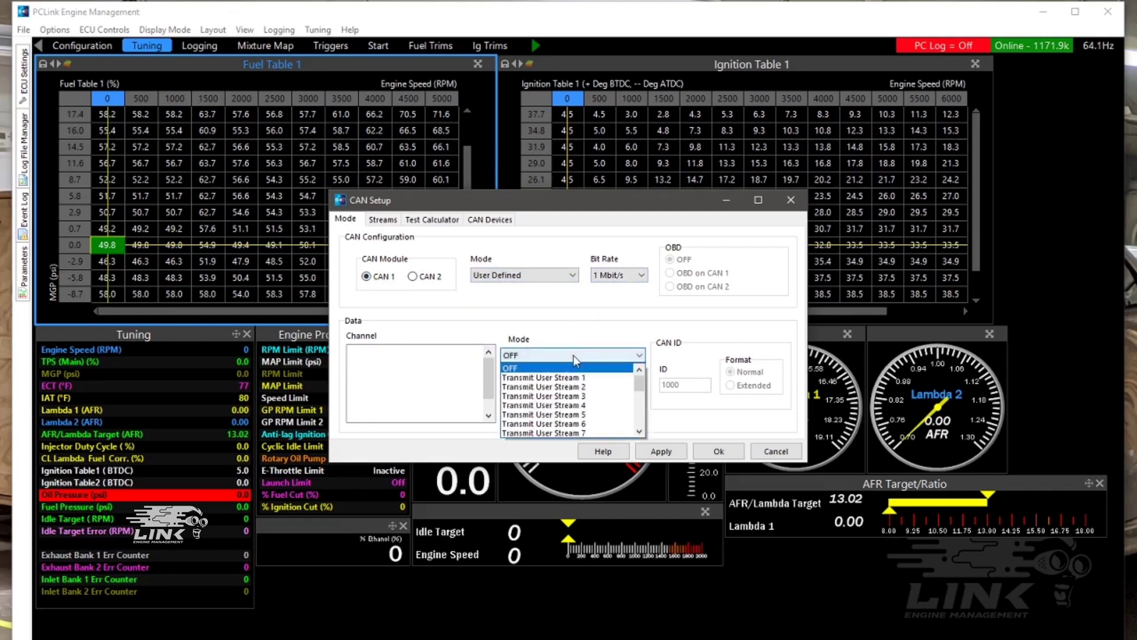
pyautogui.moveTo(639, 386); pyautogui.dragTo(638, 406)
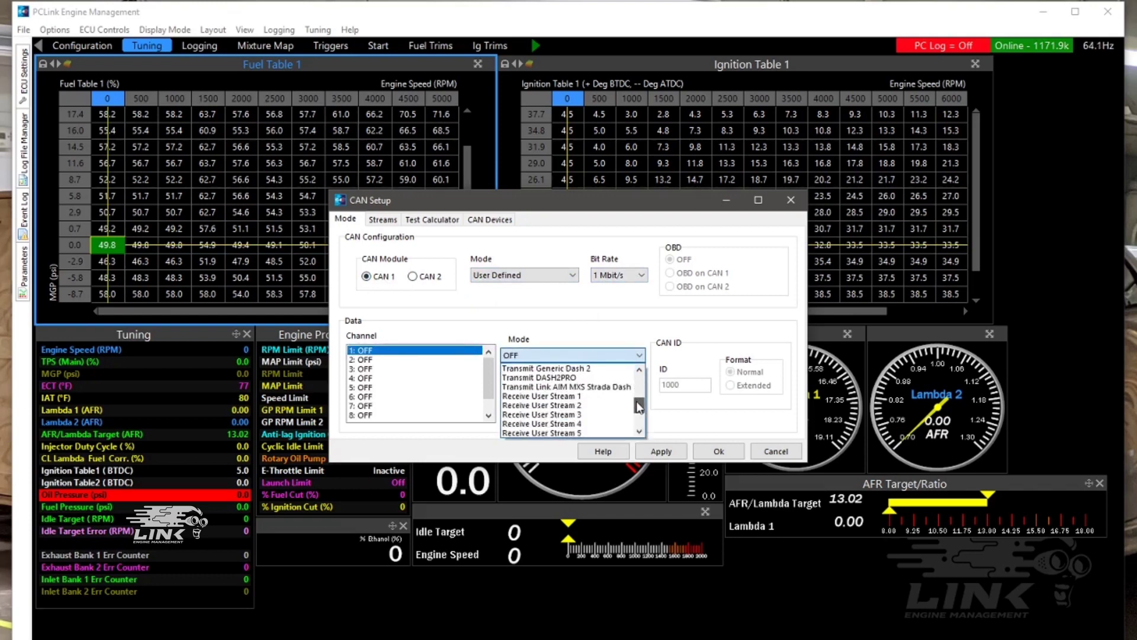
pyautogui.click(602, 388)
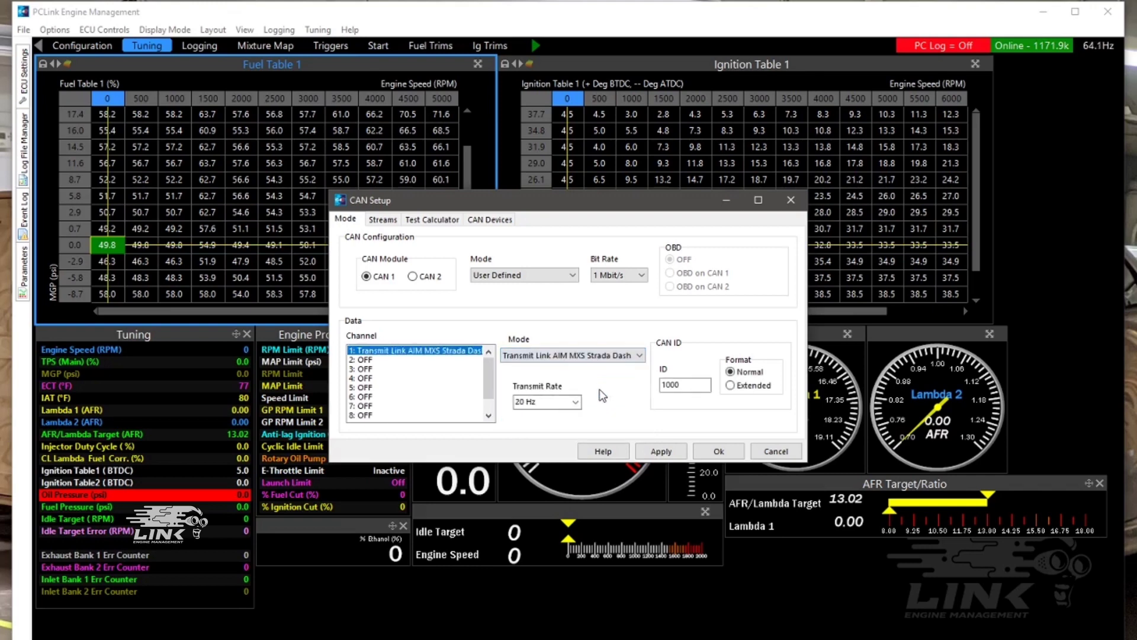
# - Apply the CAN setup with ID 1000 and a 20 Hz transmit rate, and store the settings to the ECU
pyautogui.doubleClick(697, 385)
pyautogui.doubleClick(555, 405)
pyautogui.click(671, 453)
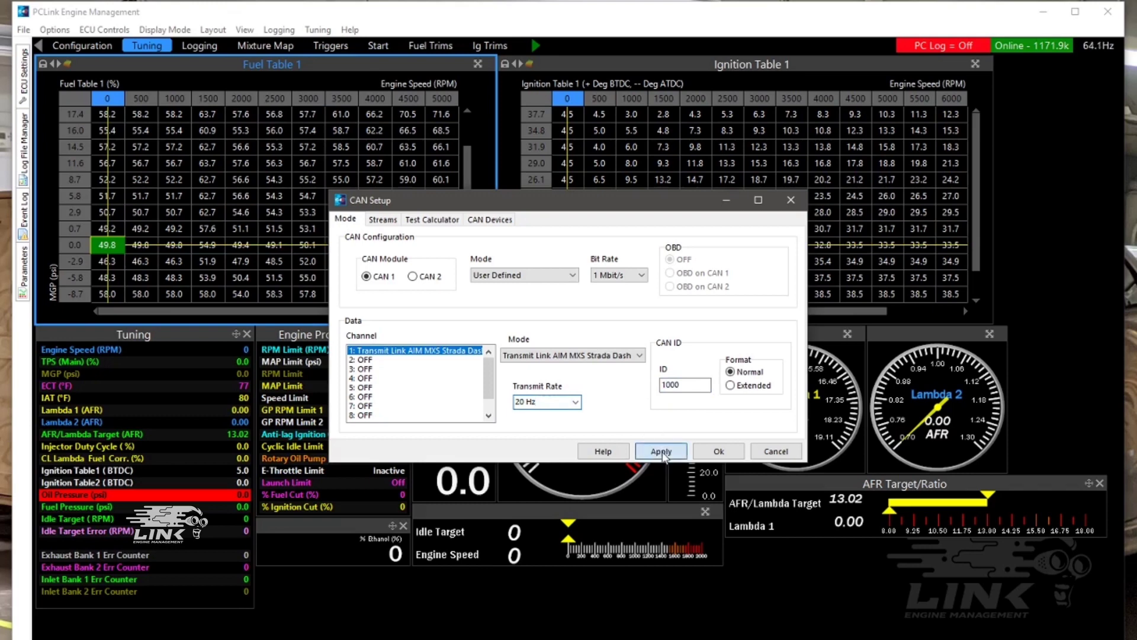
pyautogui.click(715, 452)
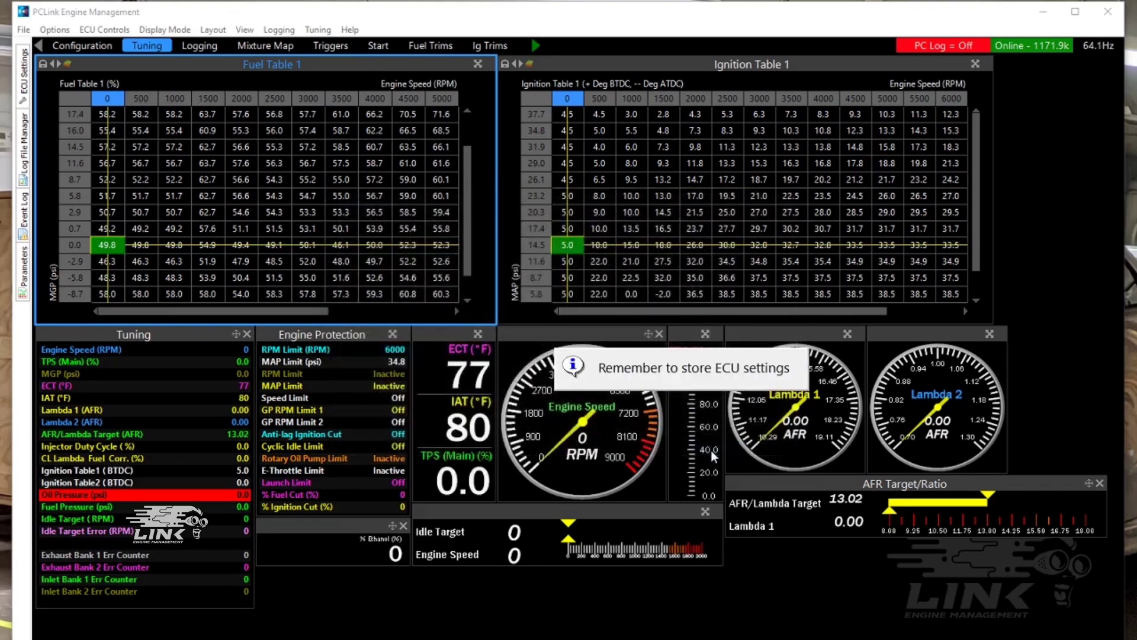
pyautogui.hotkey('ctrl', 's')
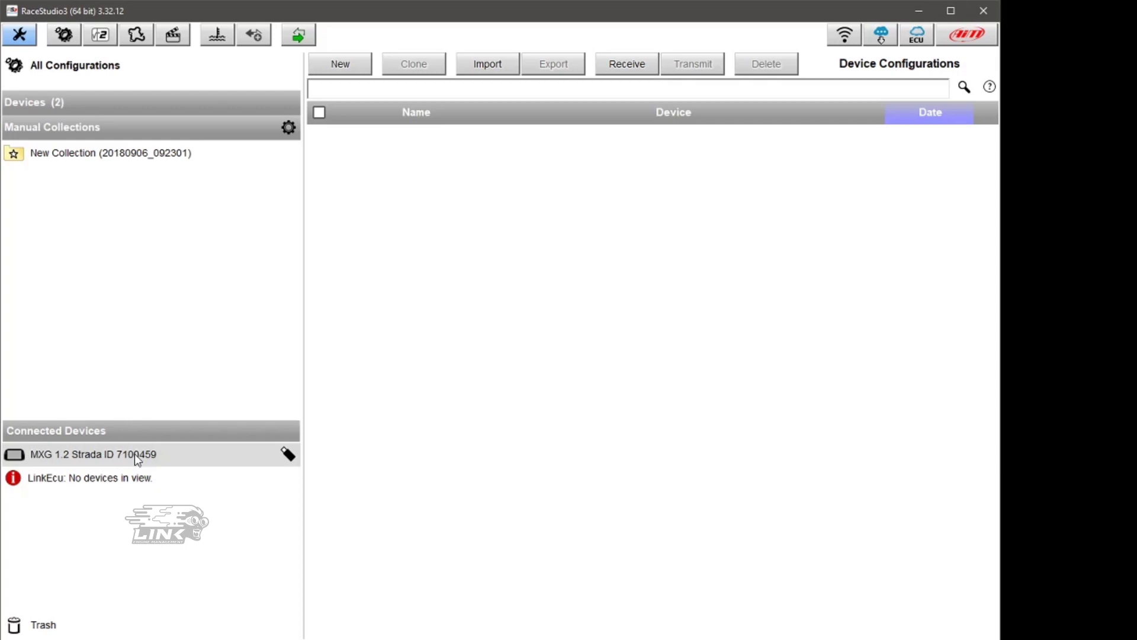
# - In RaceStudio3, receive the configuration from the connected MXG 1.2 Strada dash into the New Collection (20180906_092301) folder
pyautogui.click(125, 154)
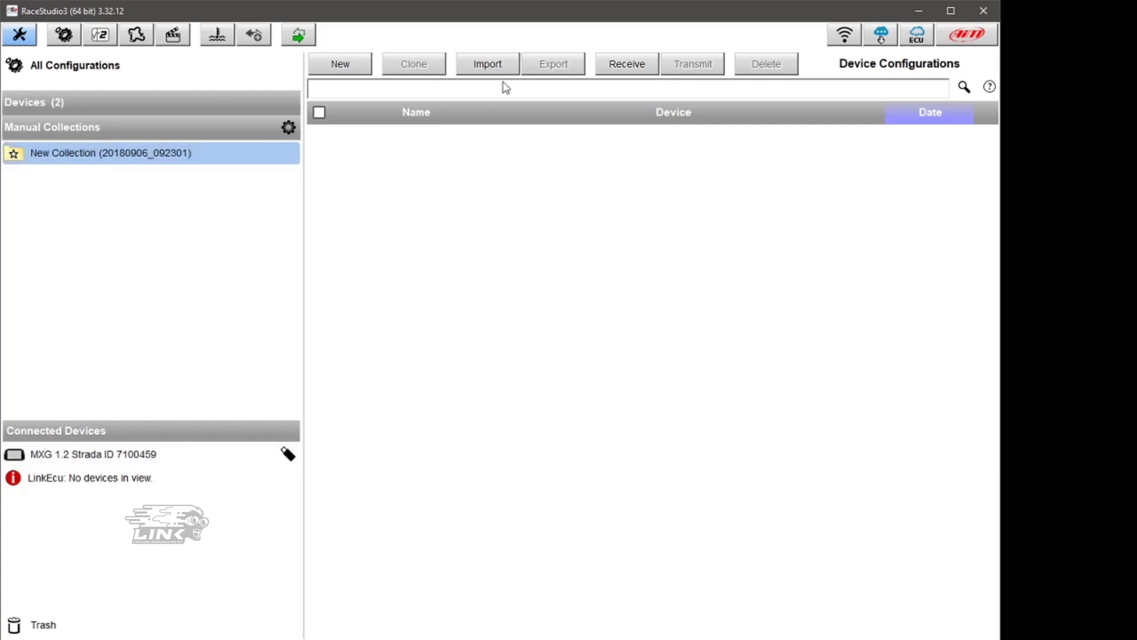
pyautogui.click(626, 65)
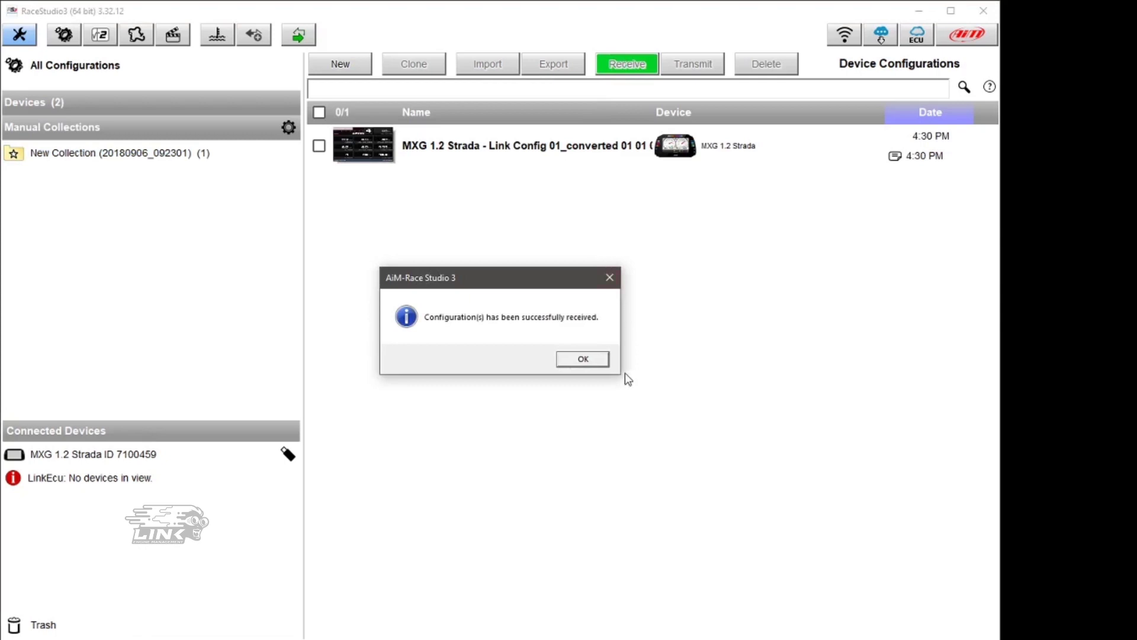
pyautogui.click(584, 360)
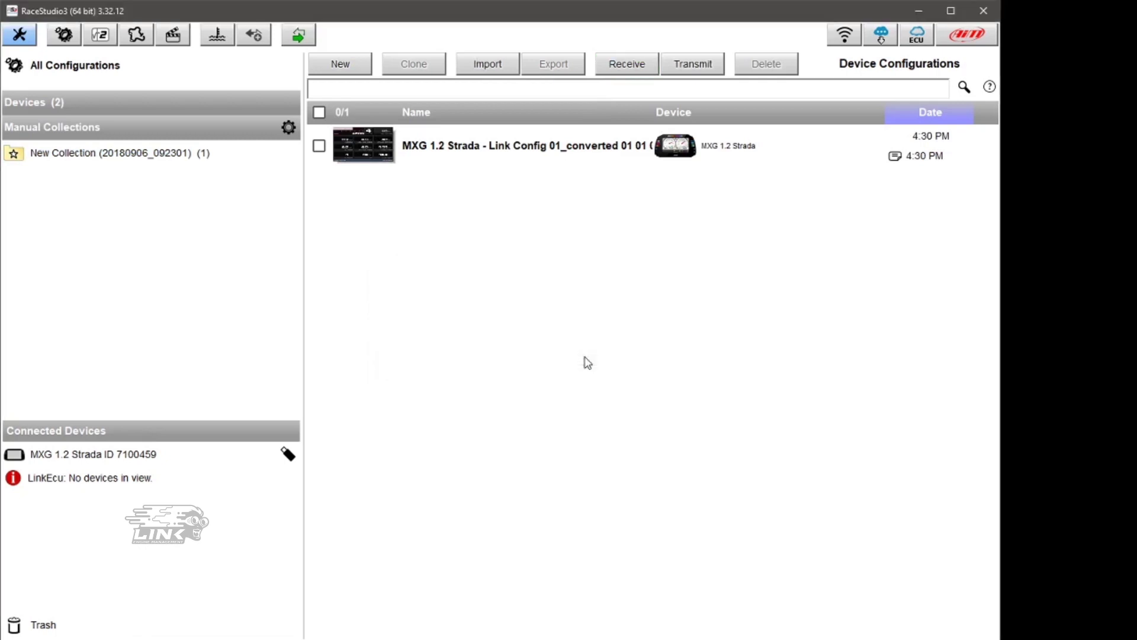
# - Open the received MXG 1.2 Strada Link configuration for editing
pyautogui.click(319, 147)
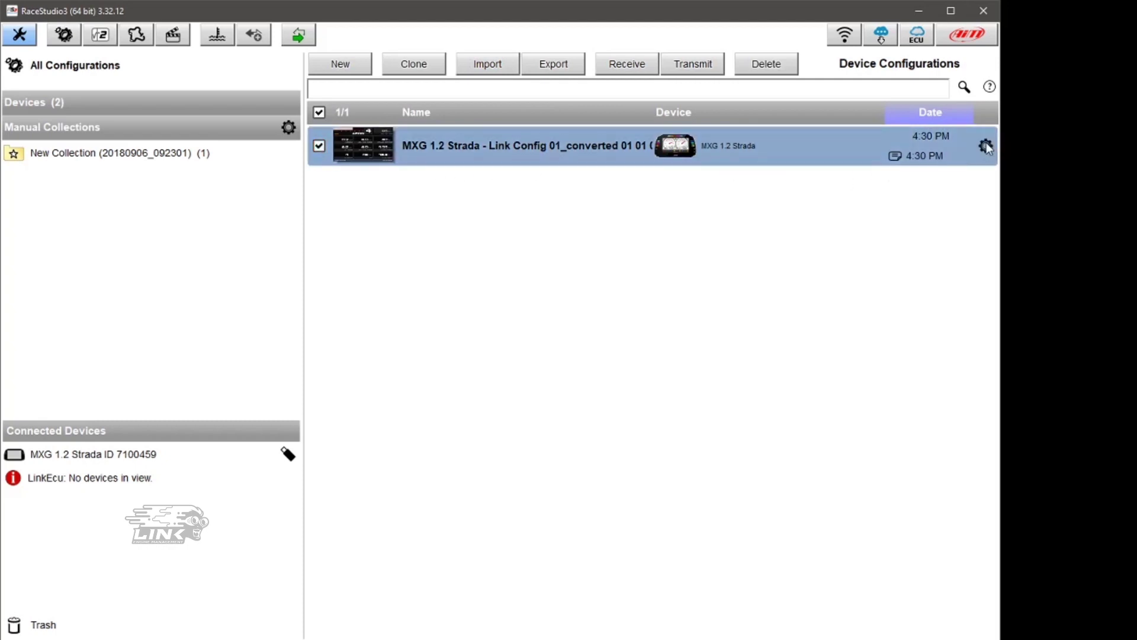
pyautogui.click(987, 147)
pyautogui.click(1059, 203)
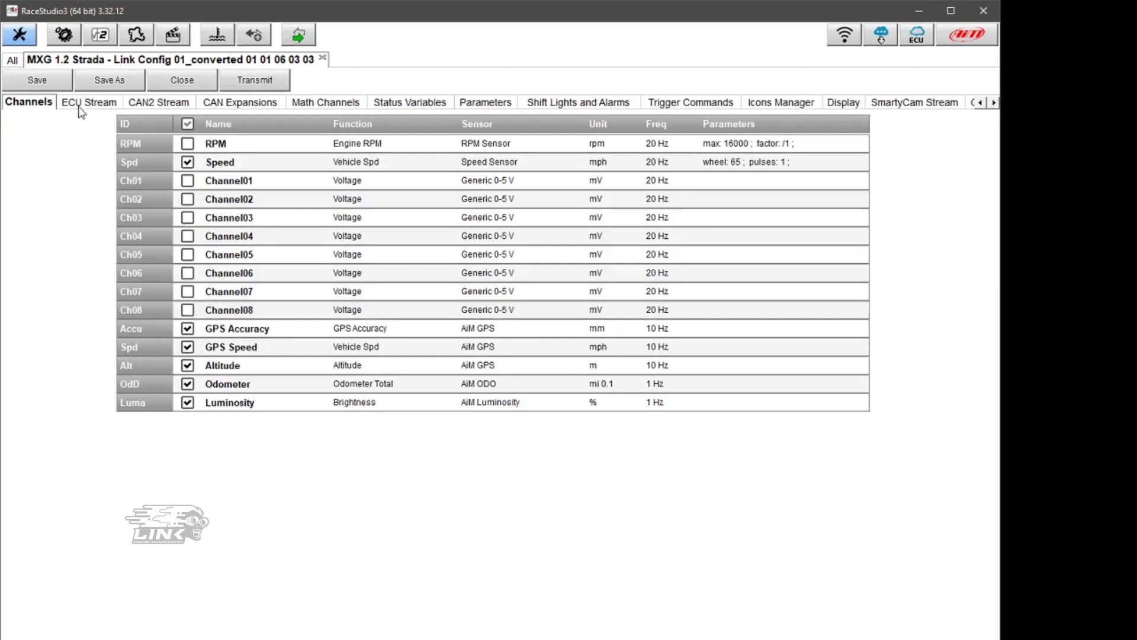
# - Review the default units preferences for pressure, speed, temperature and AFR, and leave them without saving
pyautogui.click(20, 37)
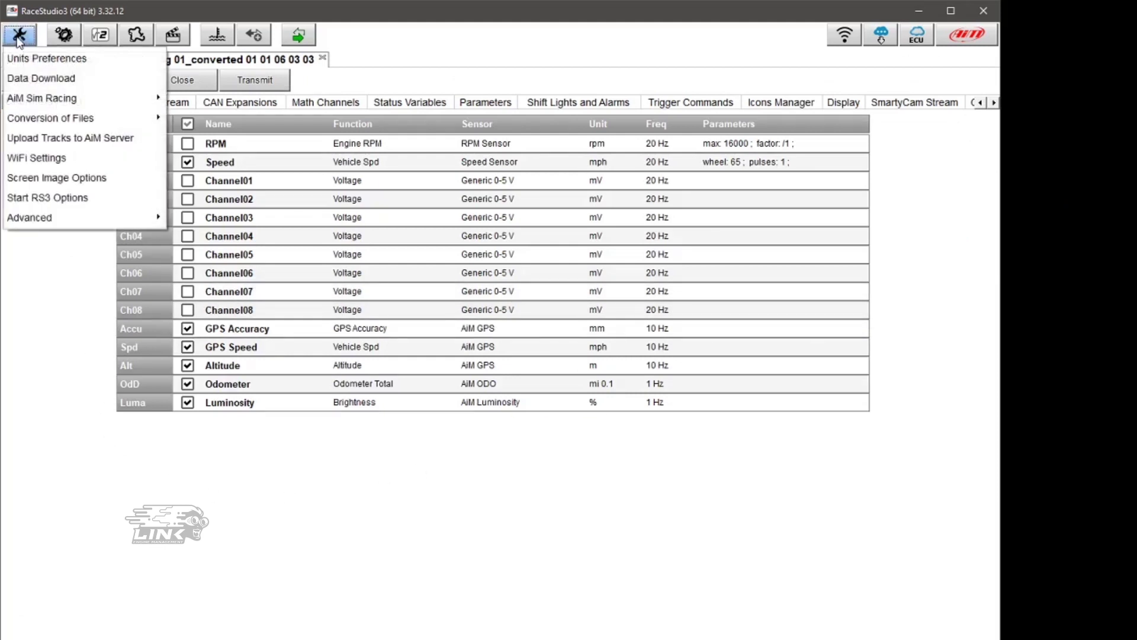
pyautogui.click(27, 59)
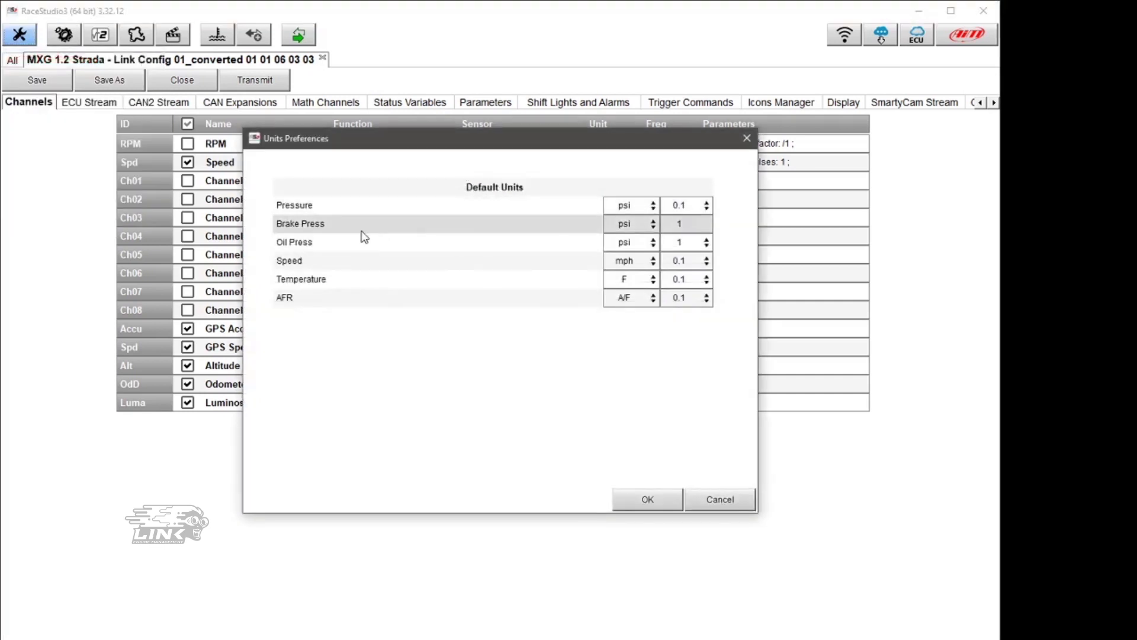
pyautogui.click(715, 503)
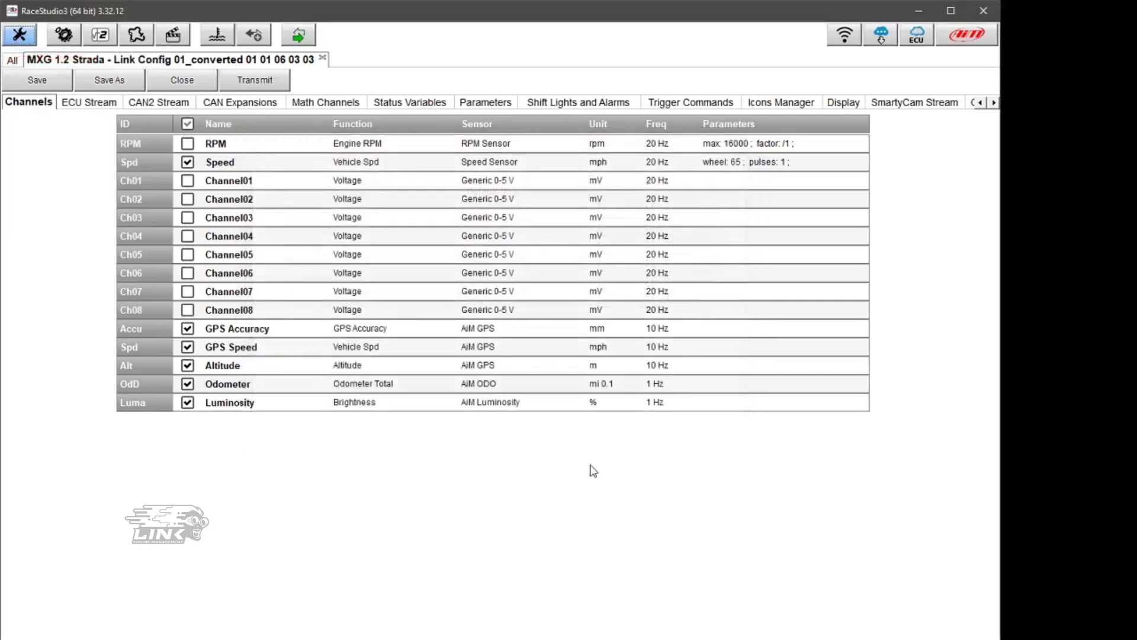
# - Review the ECU stream channel list, including the unit and display precision options of the ECU MAP channel, without saving changes
pyautogui.click(87, 103)
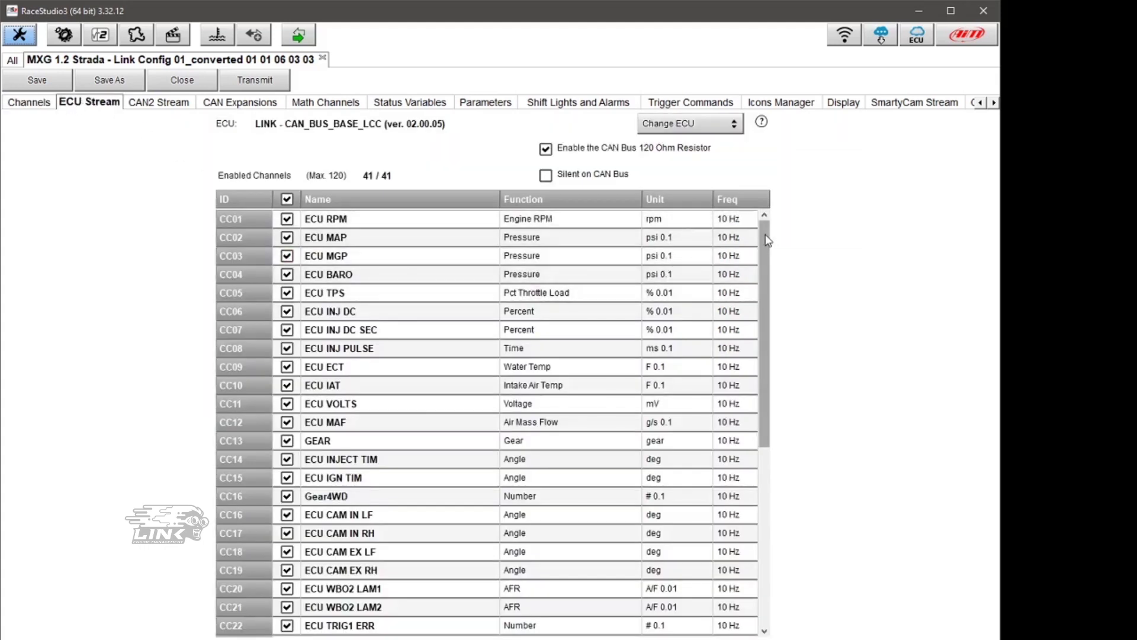
pyautogui.moveTo(767, 240); pyautogui.dragTo(768, 240)
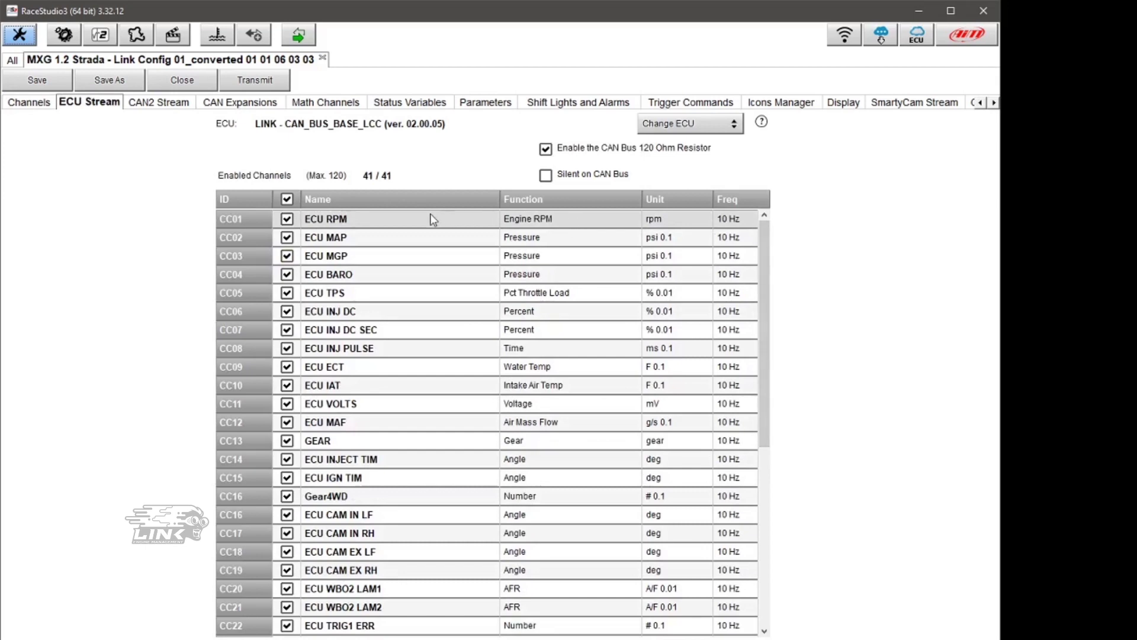
pyautogui.click(670, 238)
pyautogui.doubleClick(670, 238)
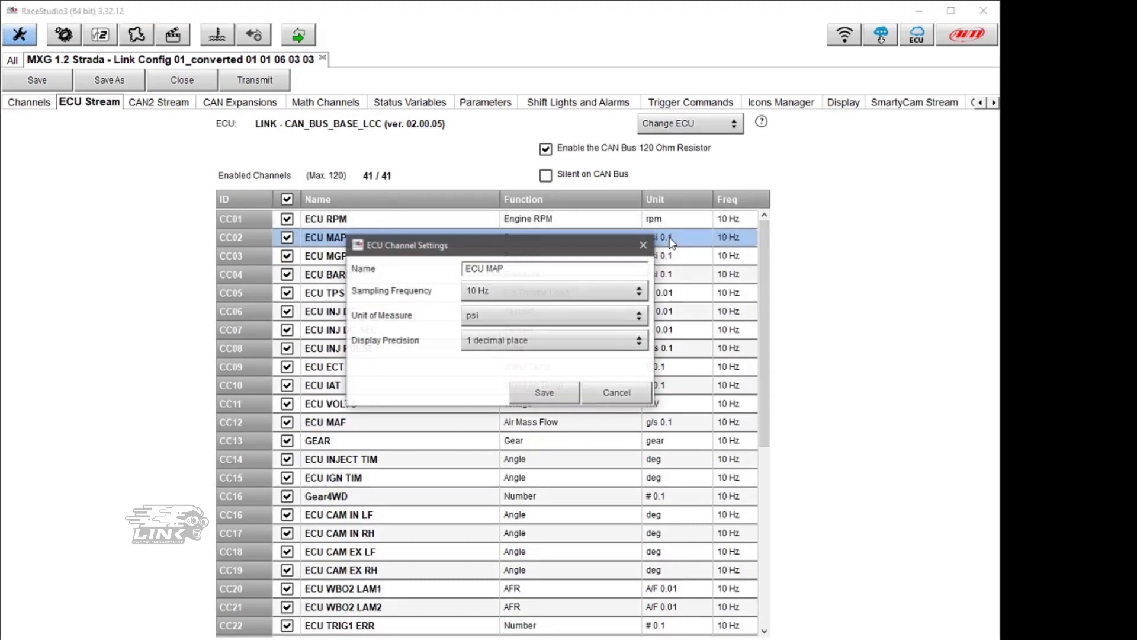
pyautogui.click(530, 317)
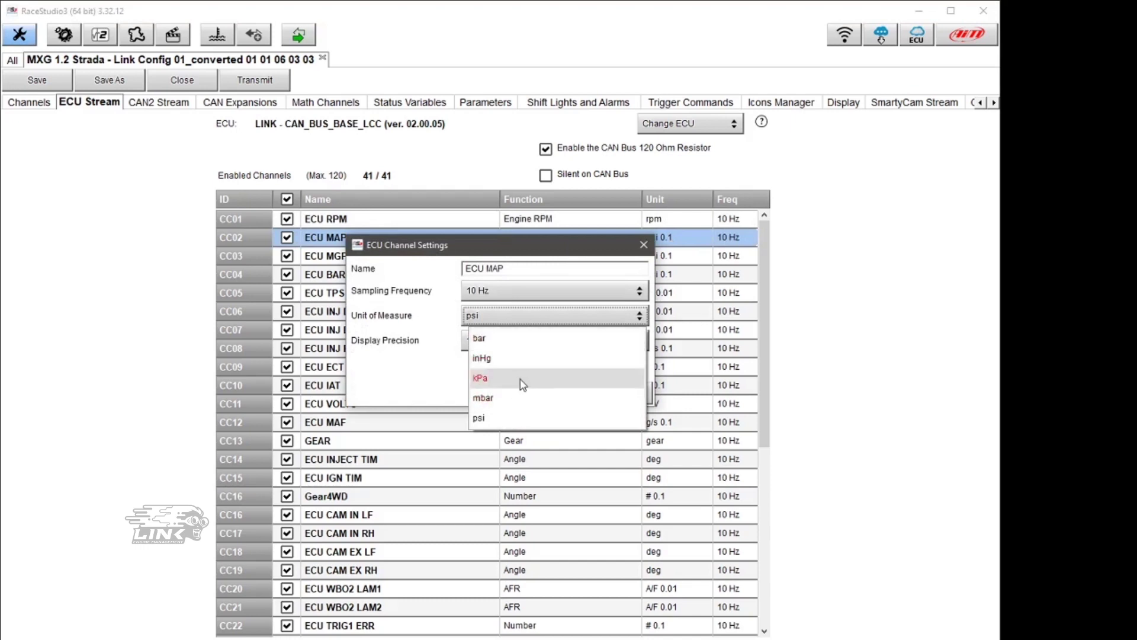
pyautogui.click(514, 417)
pyautogui.click(524, 341)
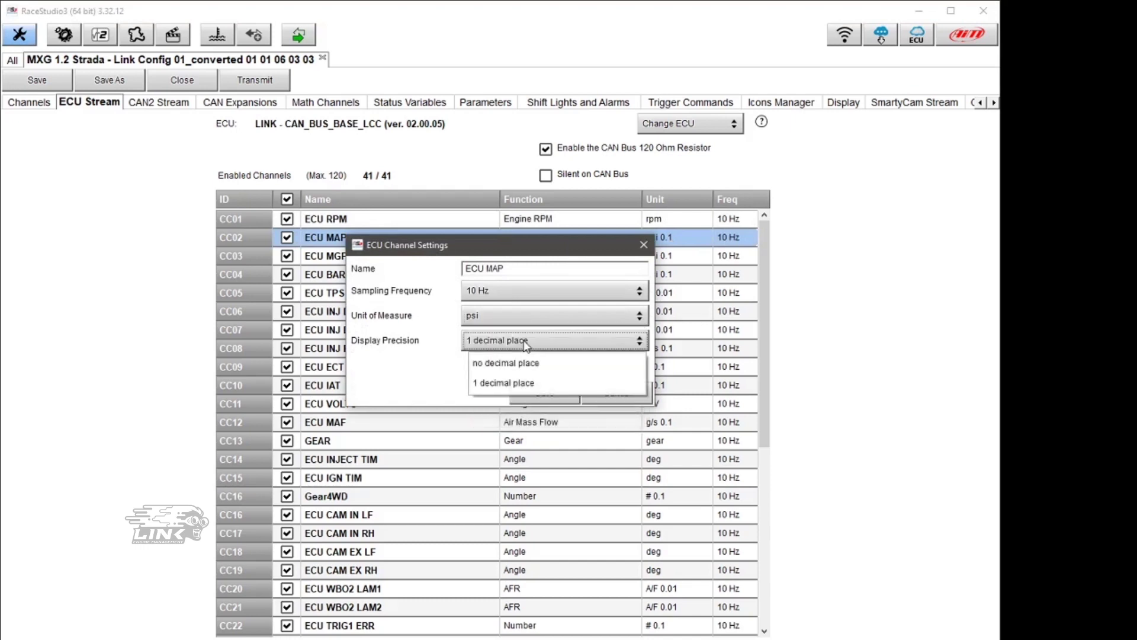
pyautogui.click(528, 387)
pyautogui.click(630, 394)
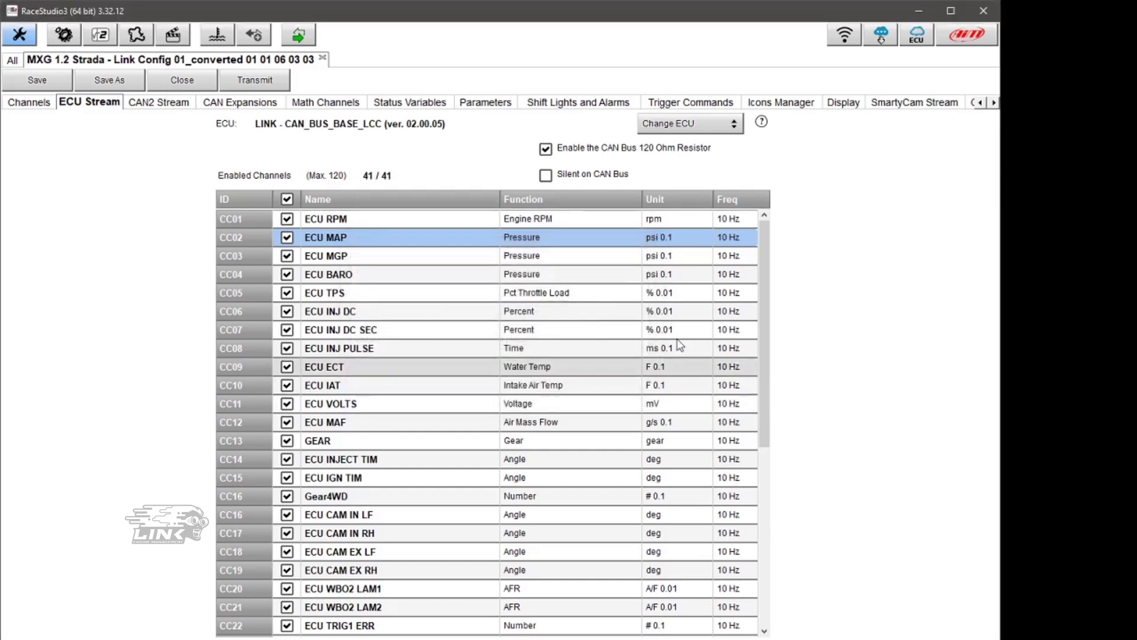
pyautogui.scroll(-2, 689, 272)
pyautogui.scroll(-4, 687, 274)
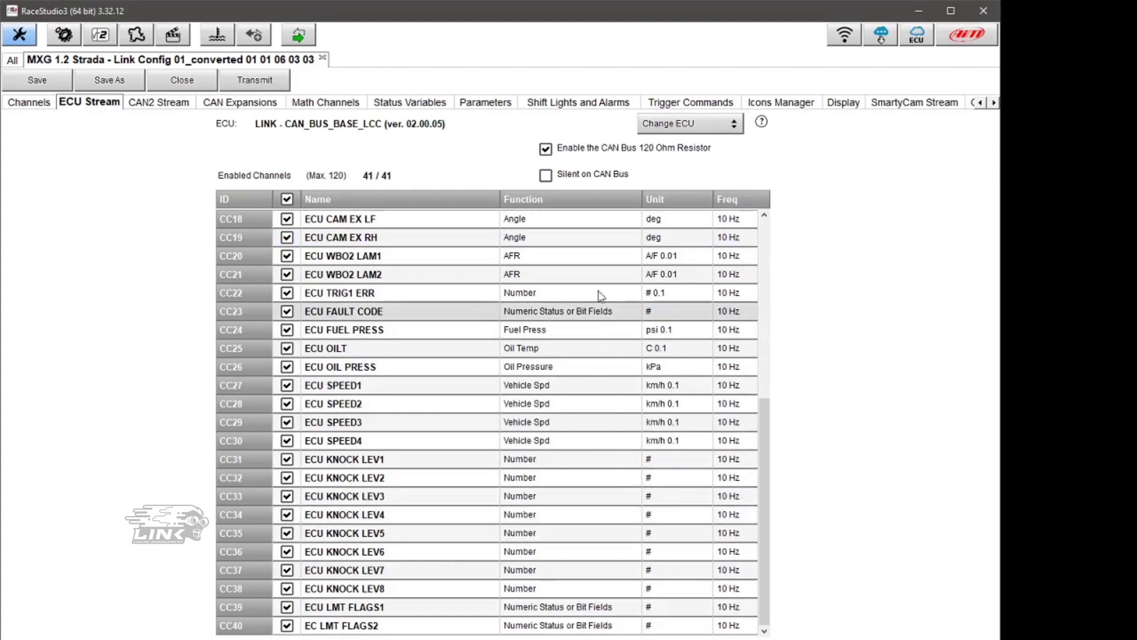
pyautogui.scroll(6, 598, 299)
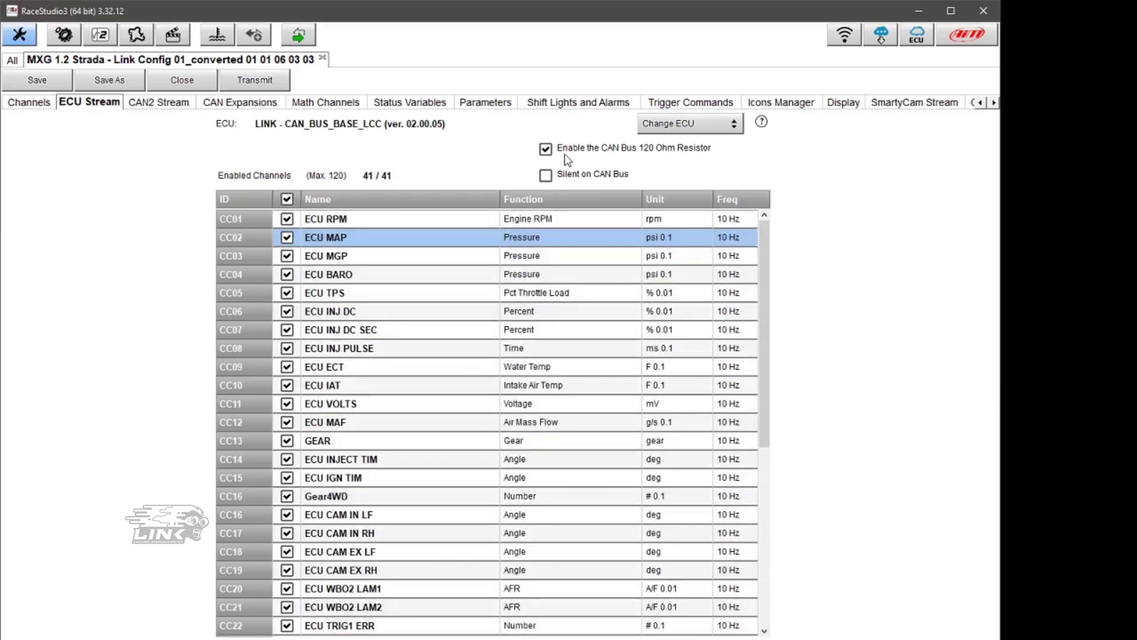
# - On Page 1 of the dash display configuration, set the gear indicator's digit colour to red
pyautogui.click(844, 104)
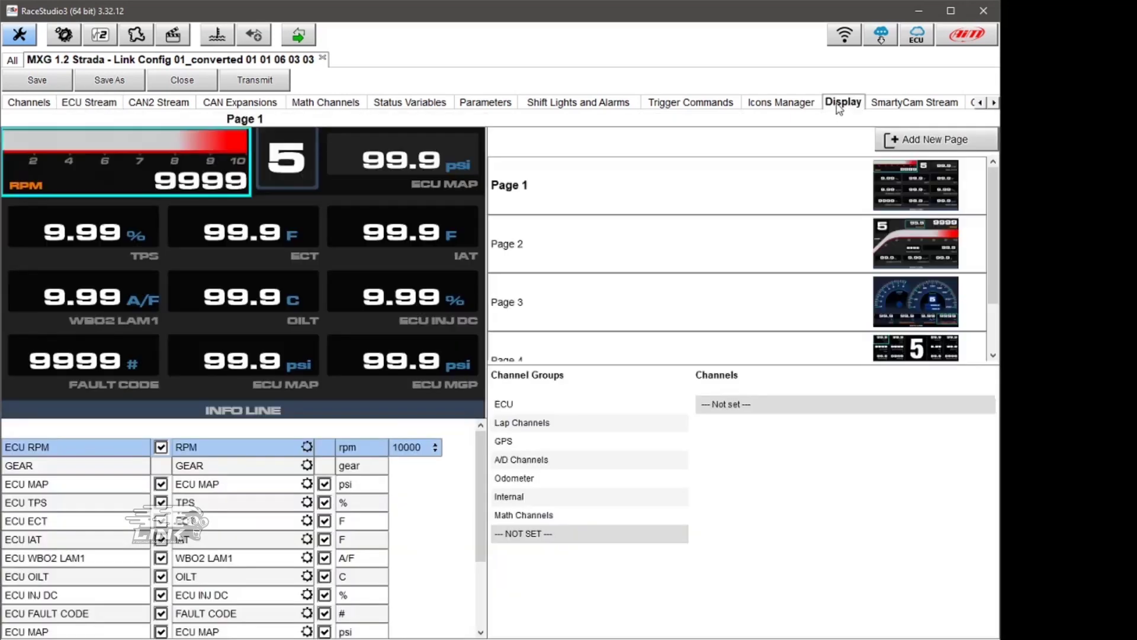
pyautogui.moveTo(700, 185)
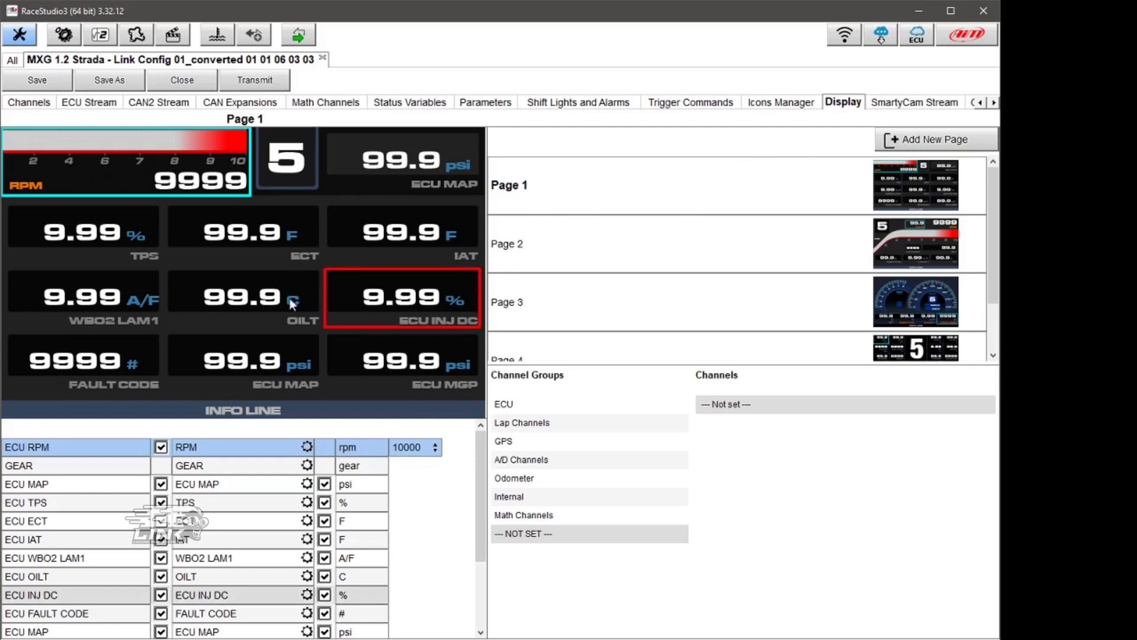
pyautogui.click(287, 161)
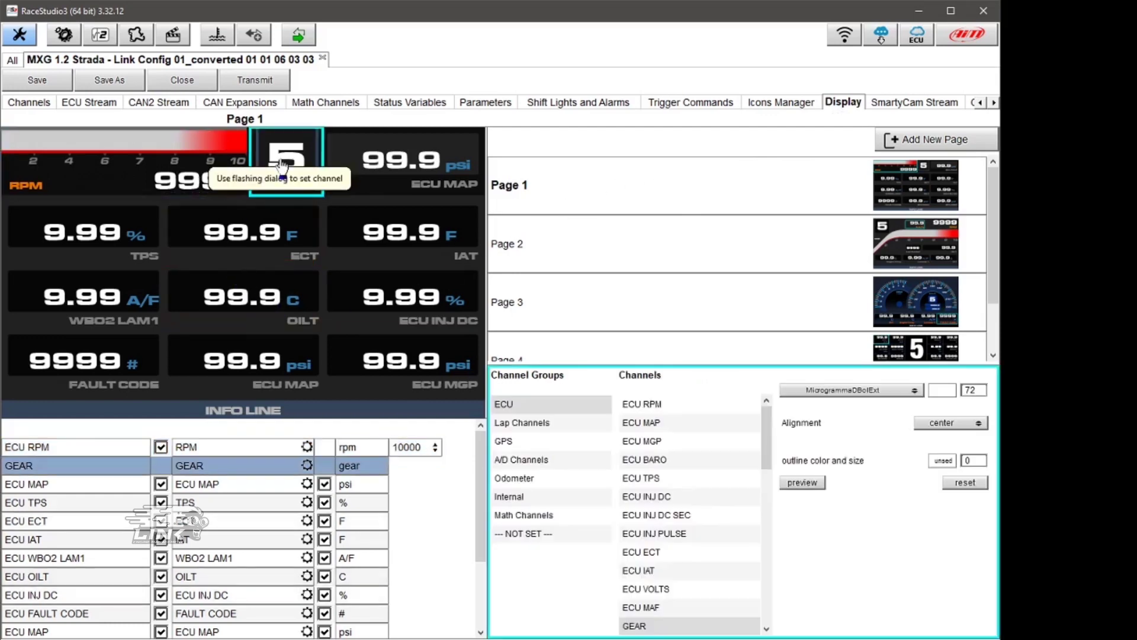
pyautogui.click(942, 389)
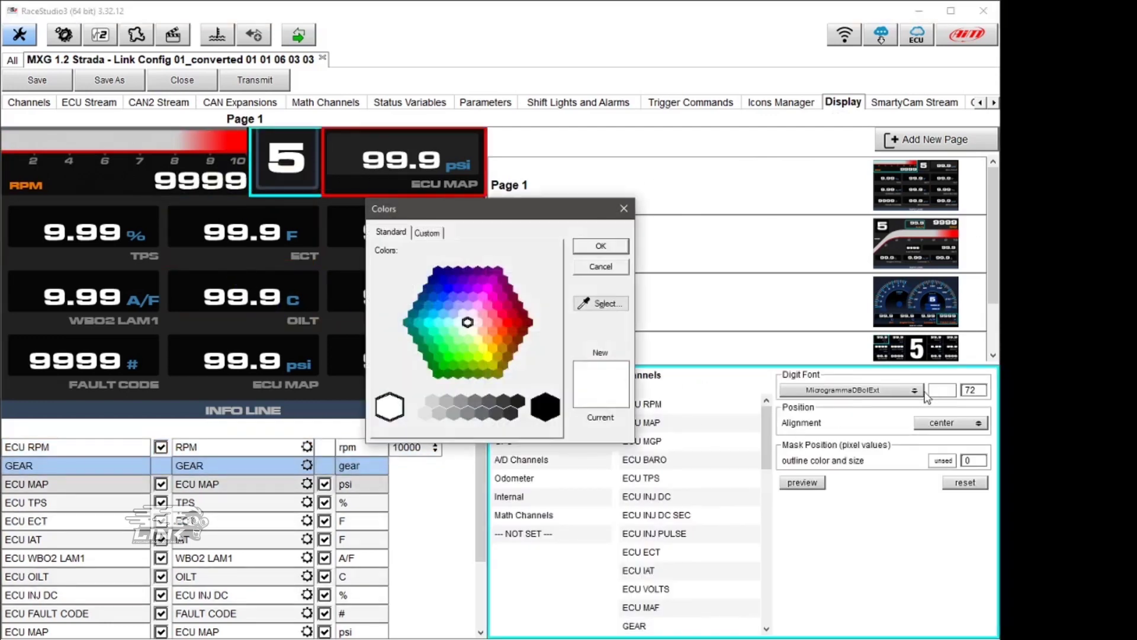
pyautogui.click(509, 322)
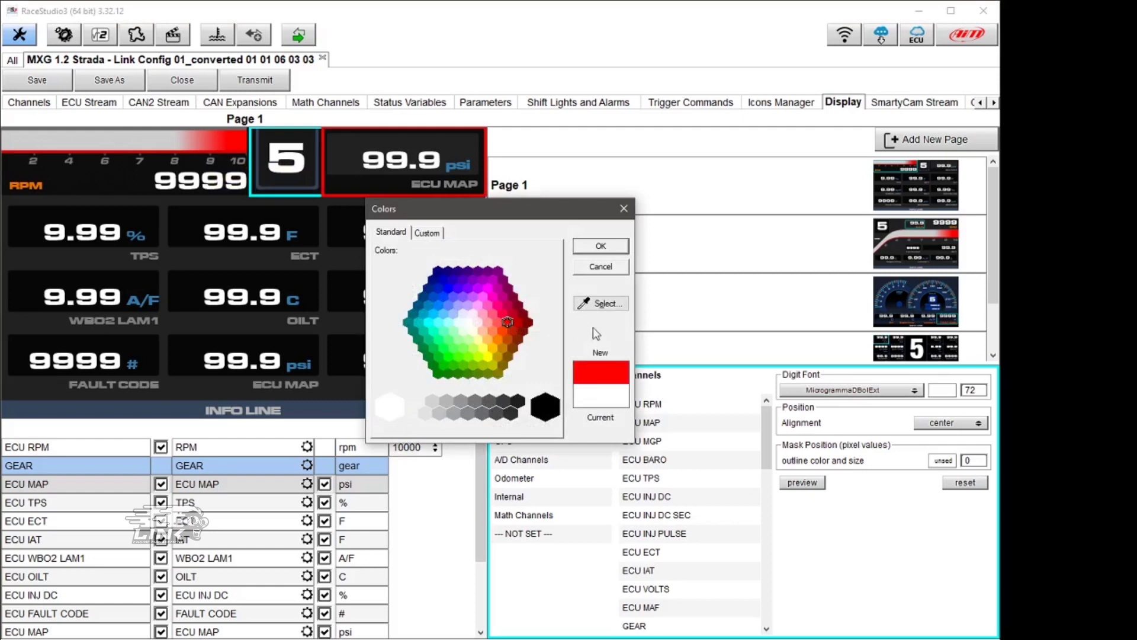
pyautogui.click(601, 246)
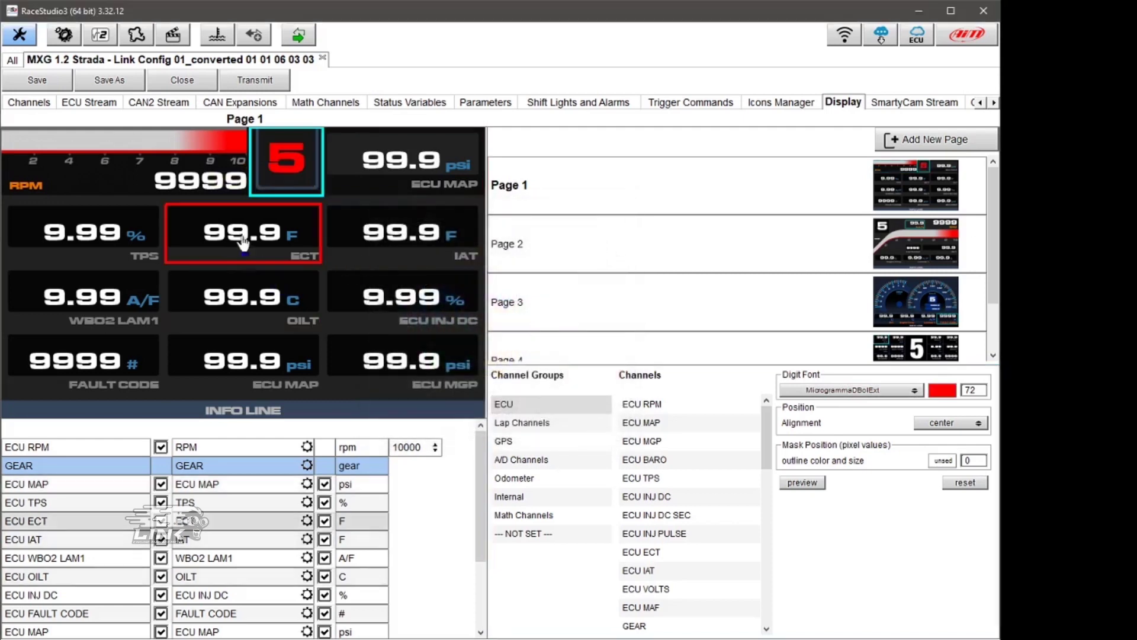
# - Rename the ECT gauge's label on display Page 1 as "Engine Temp"
pyautogui.click(229, 246)
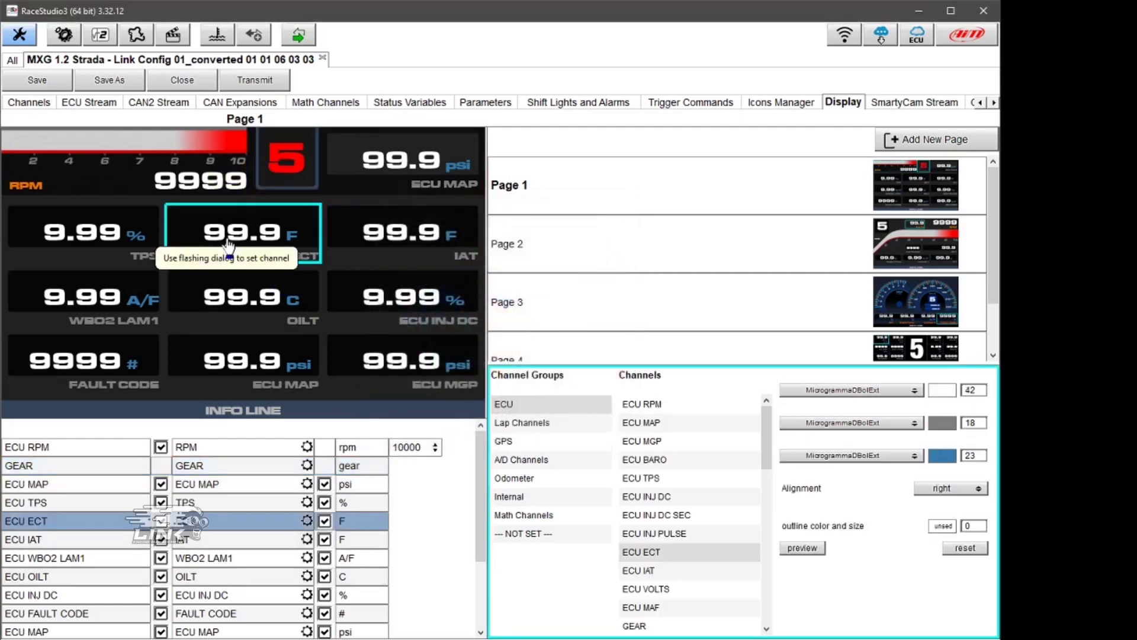
pyautogui.click(225, 524)
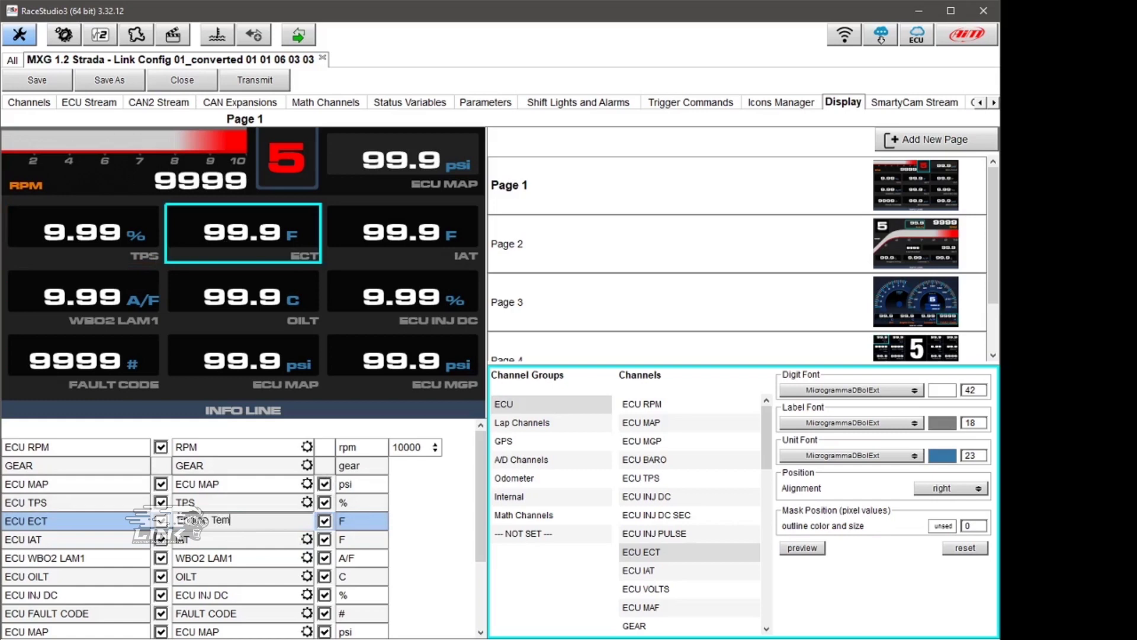
pyautogui.press('Return')
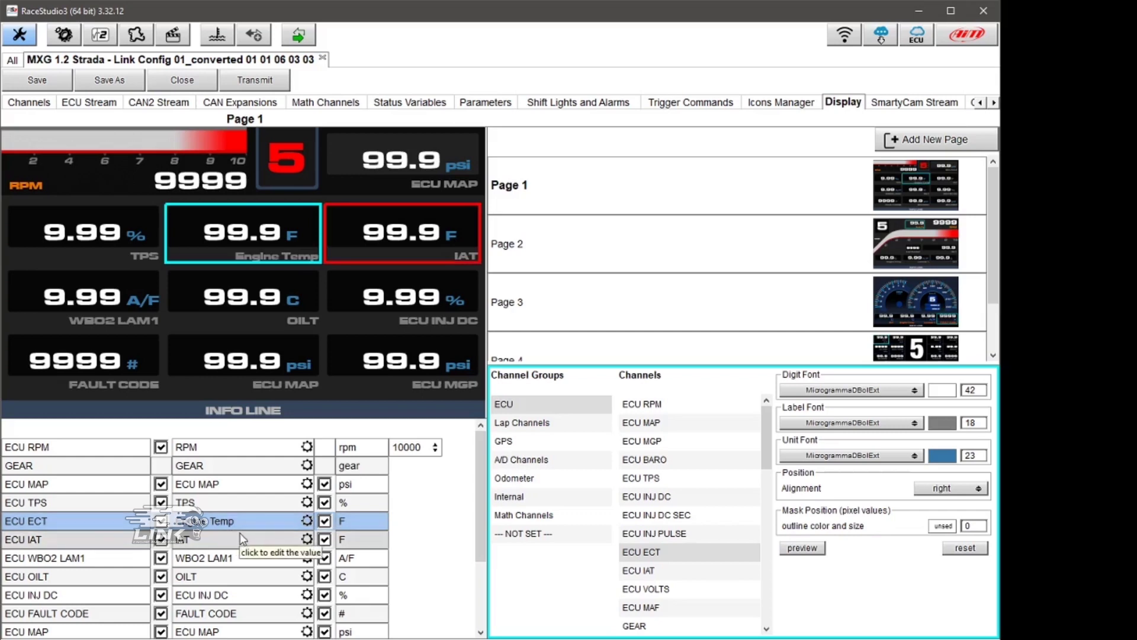
# - Set the digit colour of the WBO2 LAM1 gauge on display Page 1 to yellow
pyautogui.click(89, 301)
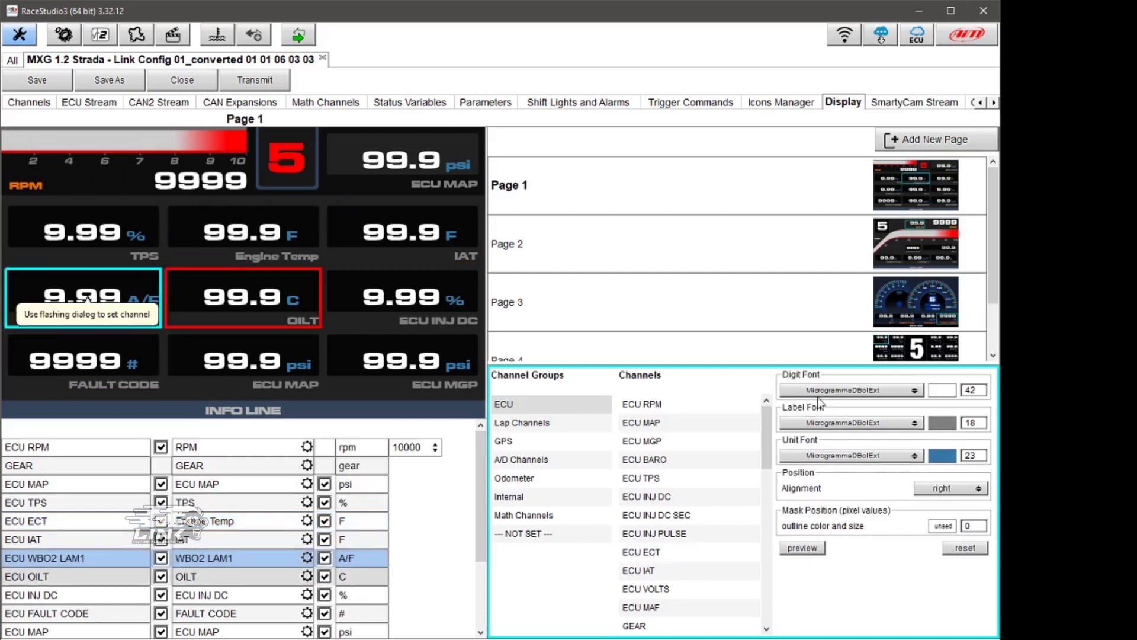
pyautogui.click(942, 390)
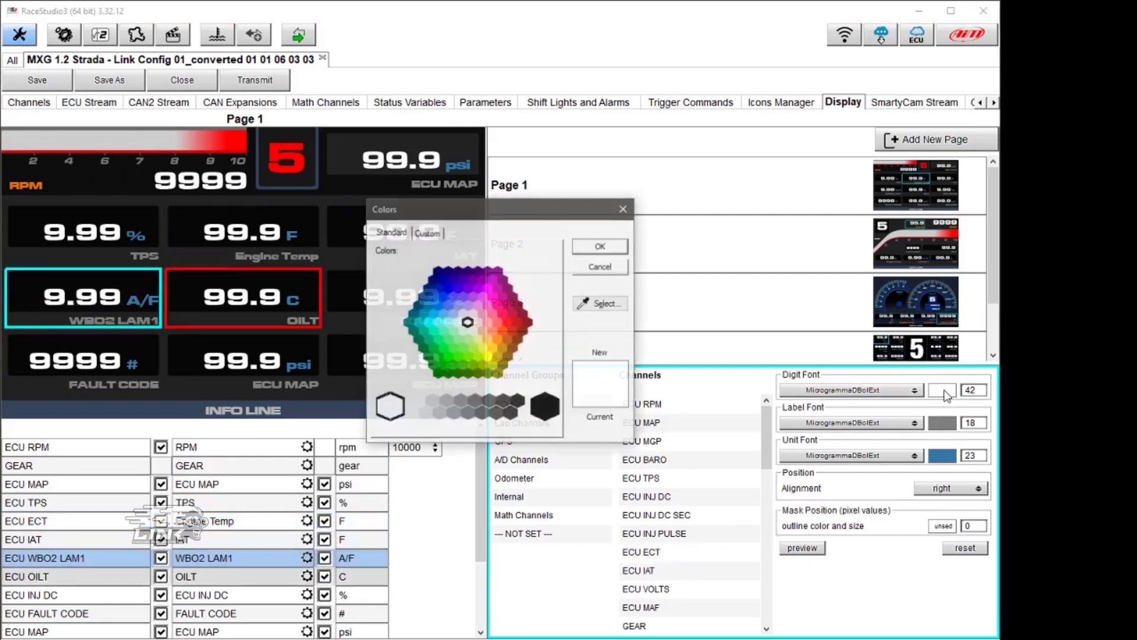
pyautogui.click(487, 355)
pyautogui.click(588, 249)
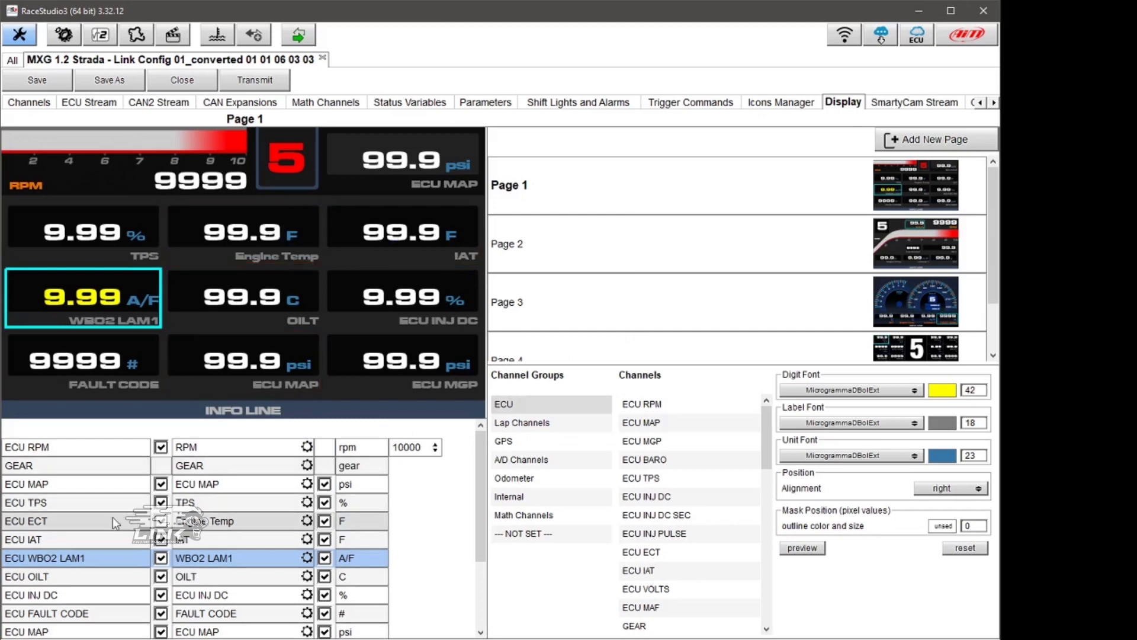
# - On display Page 1, replace the FAULT CODE gauge's channel with ECU KNOCK LEV1 from the ECU channel group
pyautogui.hscroll(1, 64, 592)
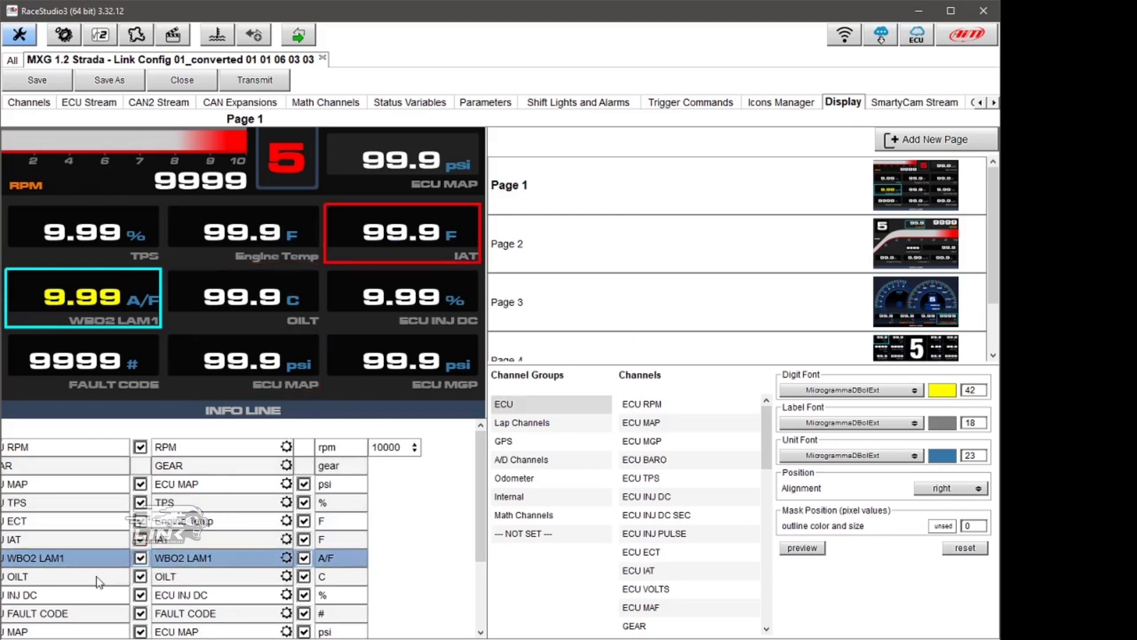
pyautogui.click(64, 616)
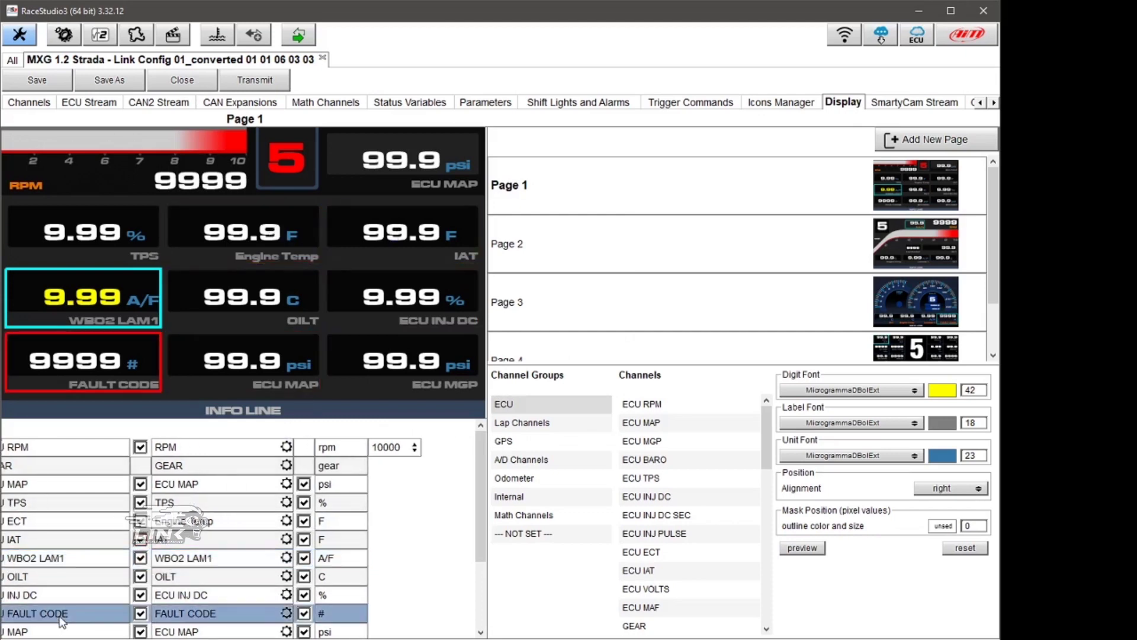
pyautogui.click(543, 408)
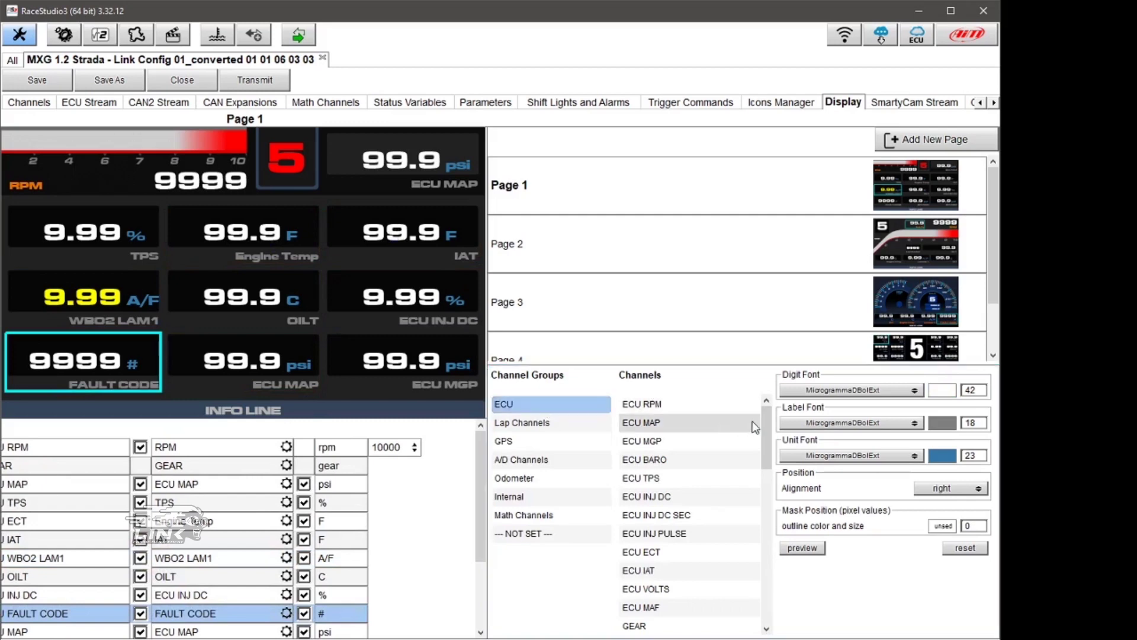
pyautogui.moveTo(769, 429); pyautogui.dragTo(773, 561)
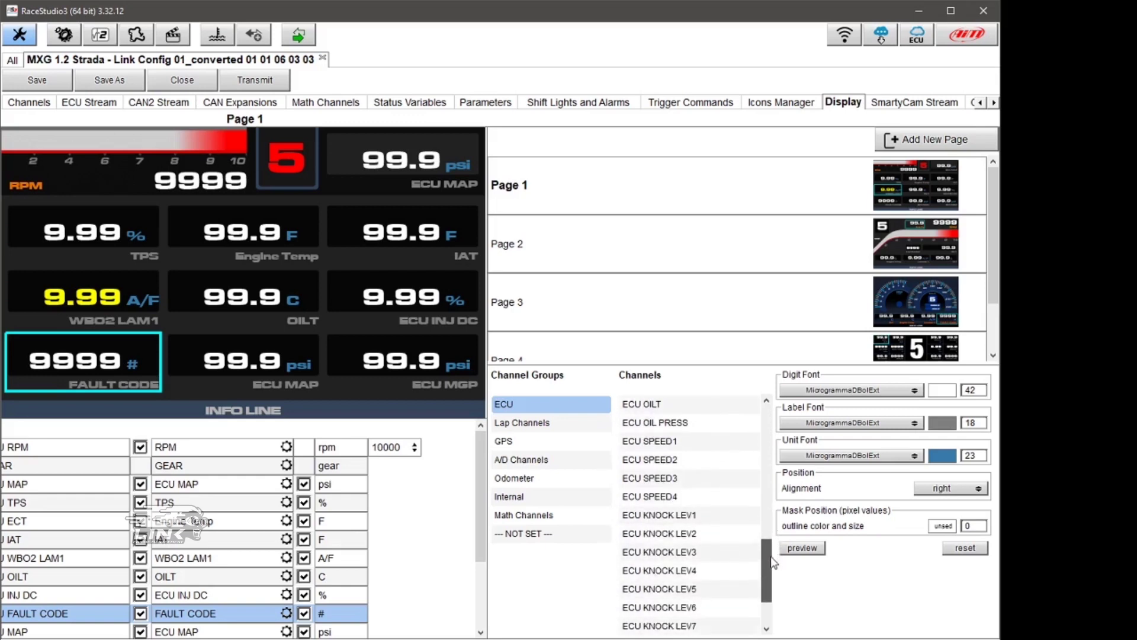
pyautogui.click(683, 517)
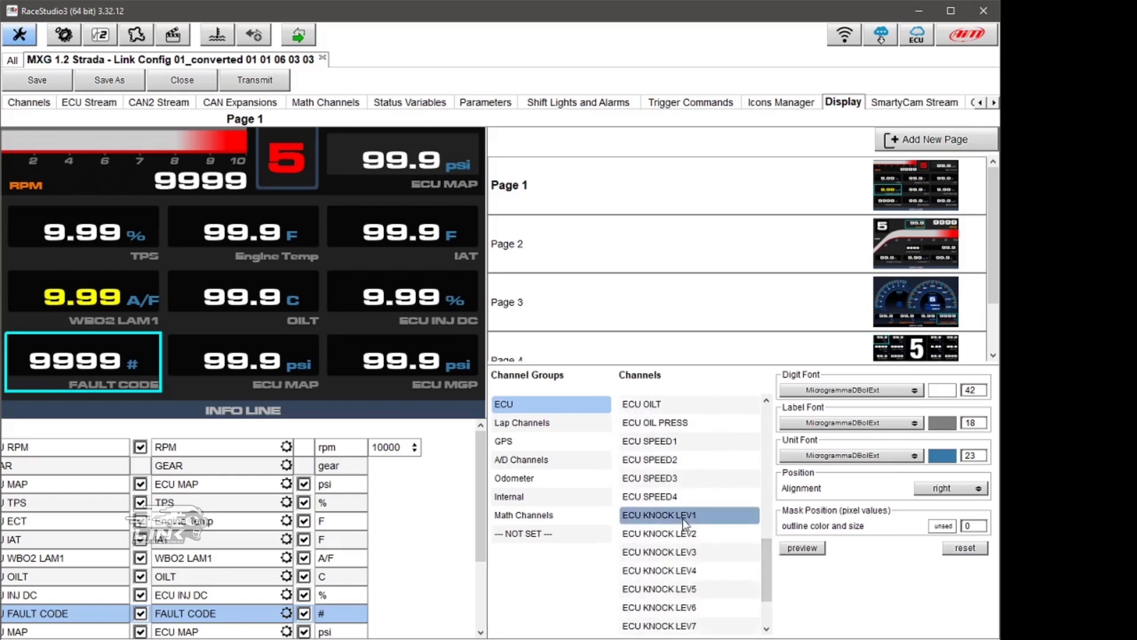
pyautogui.doubleClick(682, 515)
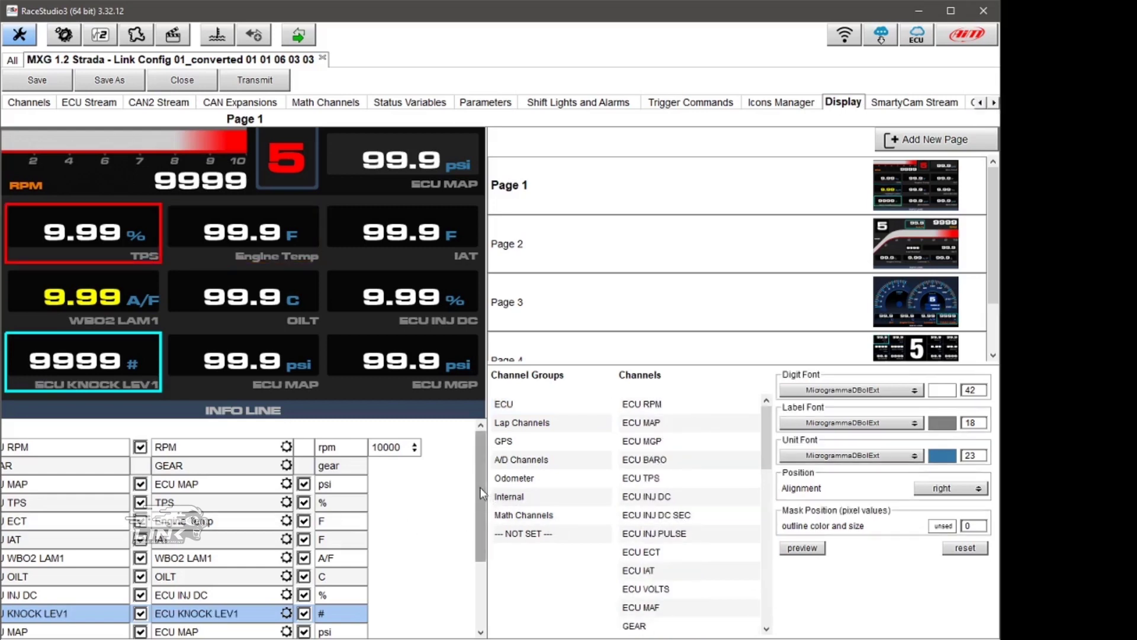
# - Set the digit colour of the ECU KNOCK LEV1 gauge on display Page 1 to blue
pyautogui.moveTo(480, 487); pyautogui.dragTo(474, 533)
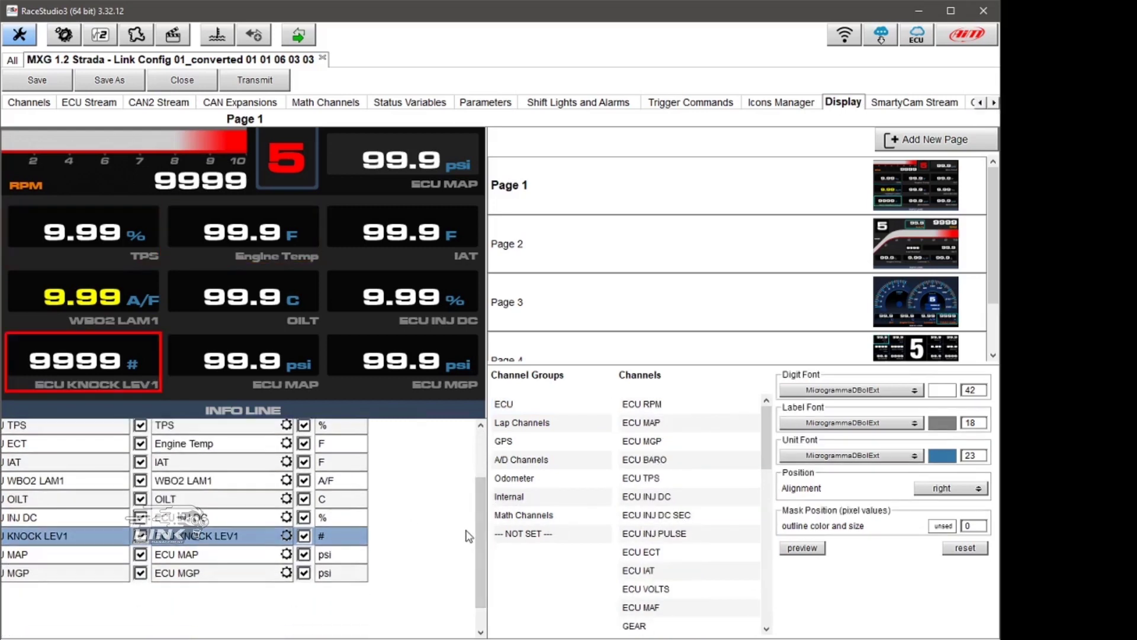
pyautogui.click(353, 532)
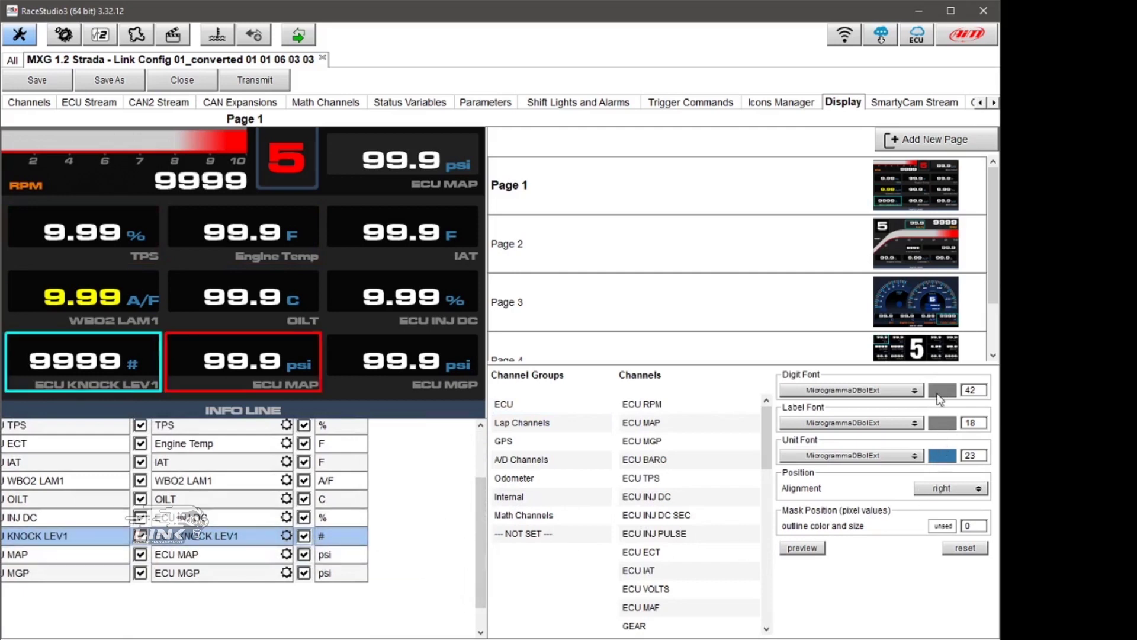
pyautogui.click(942, 390)
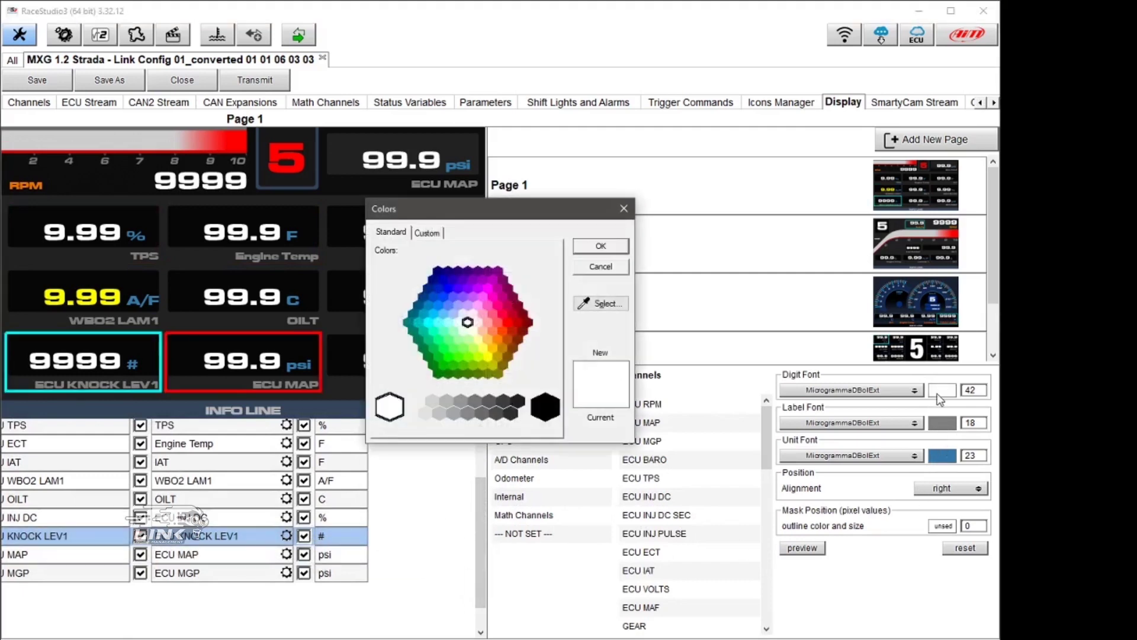
pyautogui.click(446, 287)
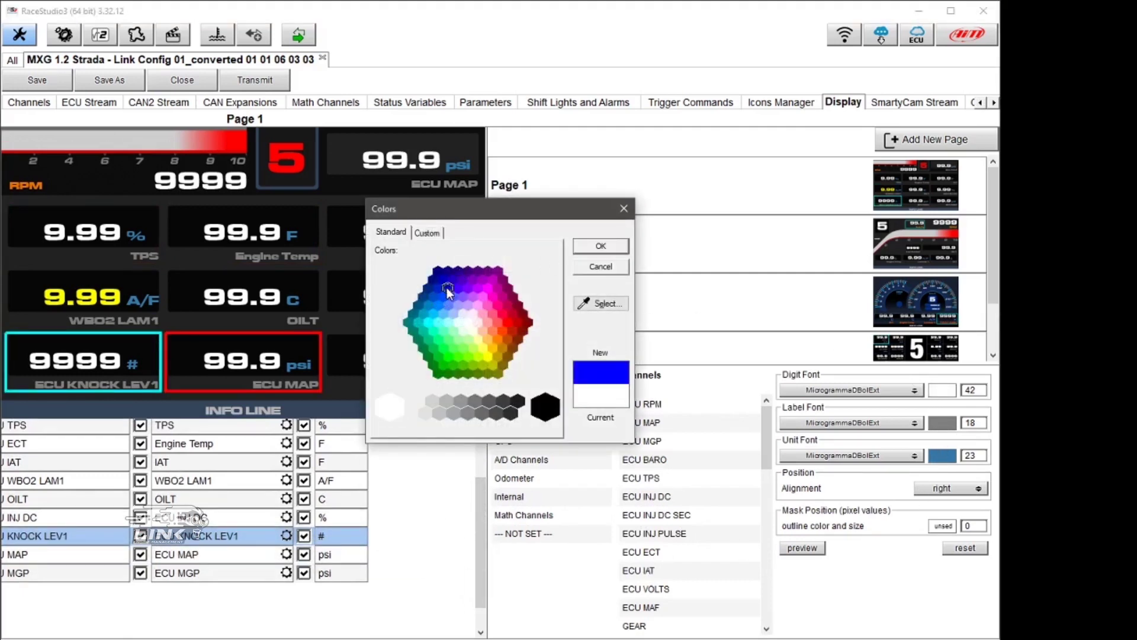
pyautogui.click(600, 245)
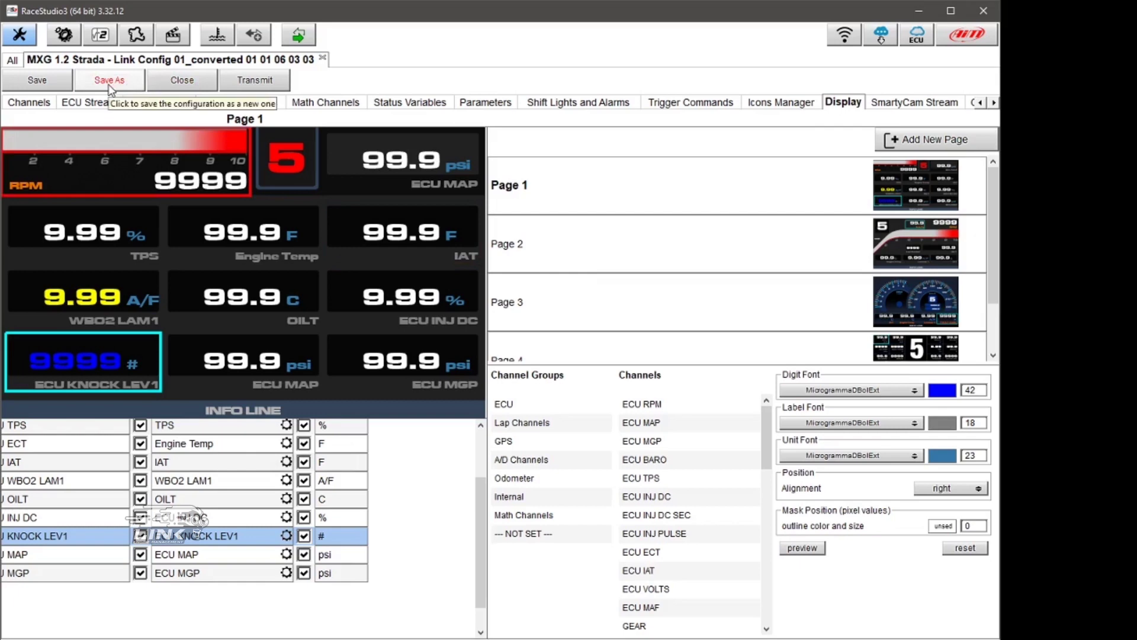
# - Transmit the edited MXG 1.2 Strada configuration to the connected dash
pyautogui.click(241, 83)
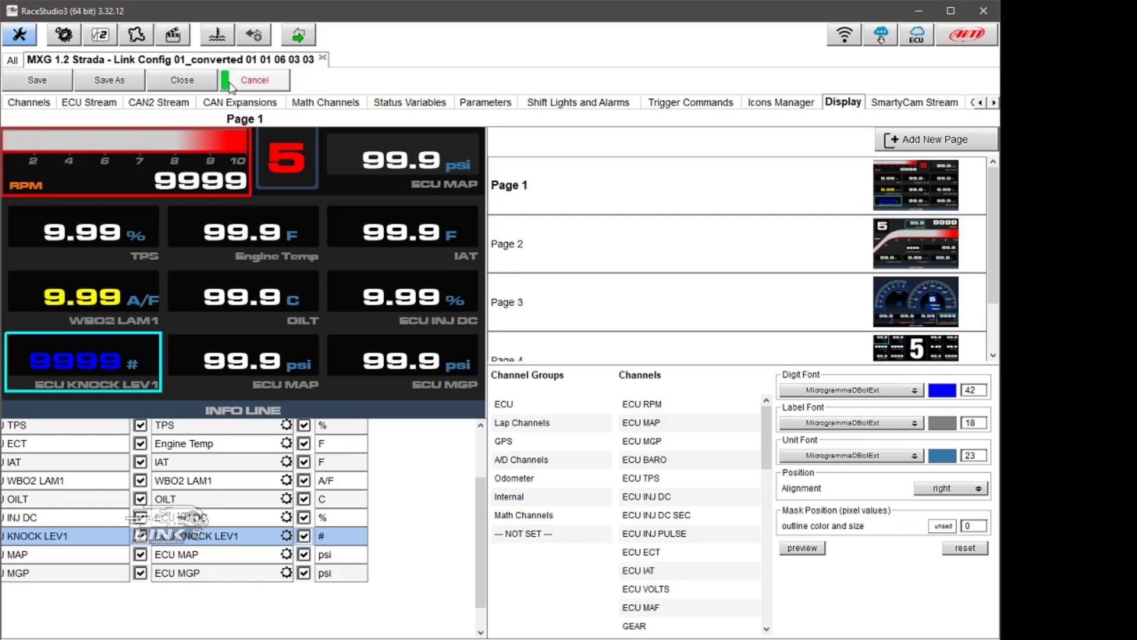